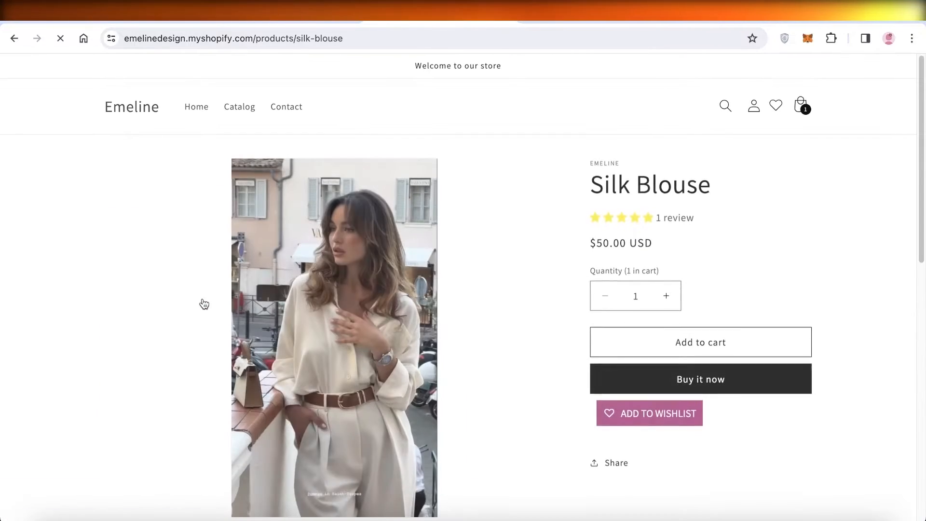
# Examine the Silk Blouse product page on the storefront, including its price, purchase options and customer reviews
pyautogui.scroll(-3, 493, 196)
pyautogui.scroll(-6, 493, 196)
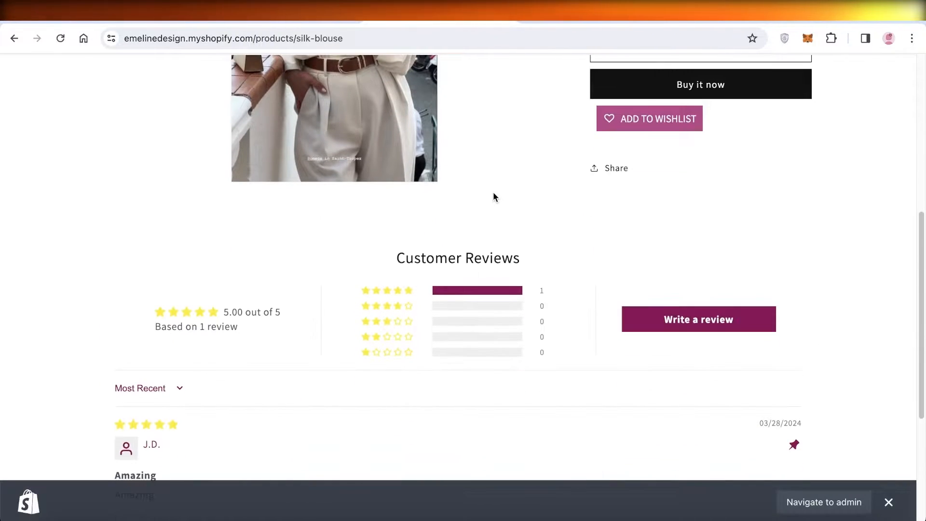
pyautogui.scroll(3, 494, 197)
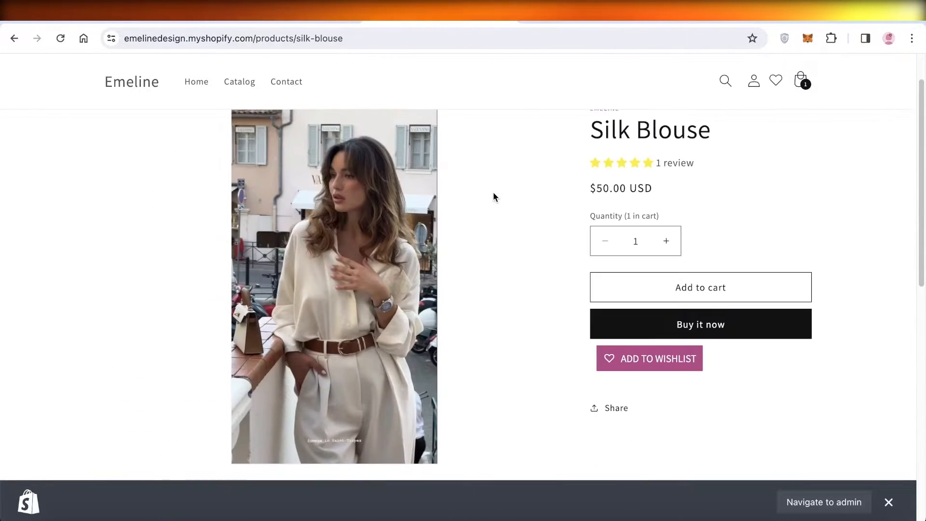
pyautogui.scroll(5, 493, 197)
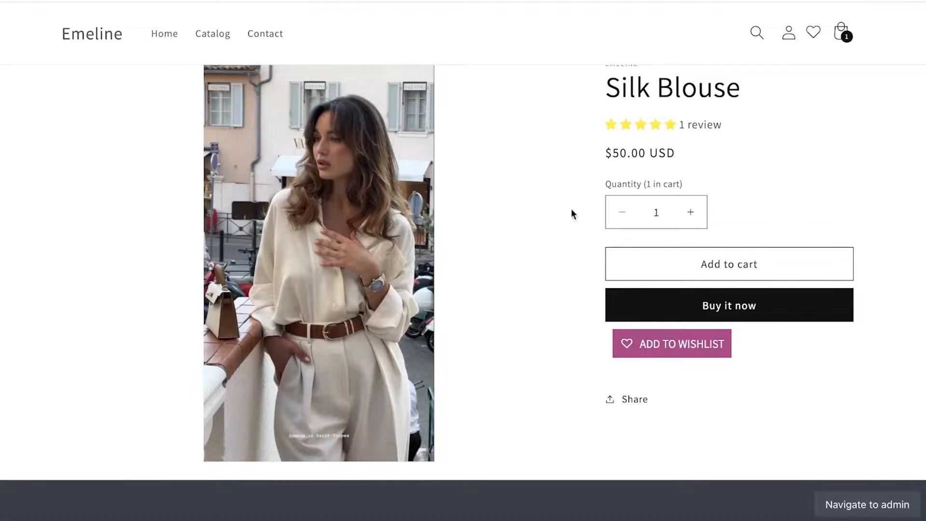
pyautogui.scroll(2, 897, 224)
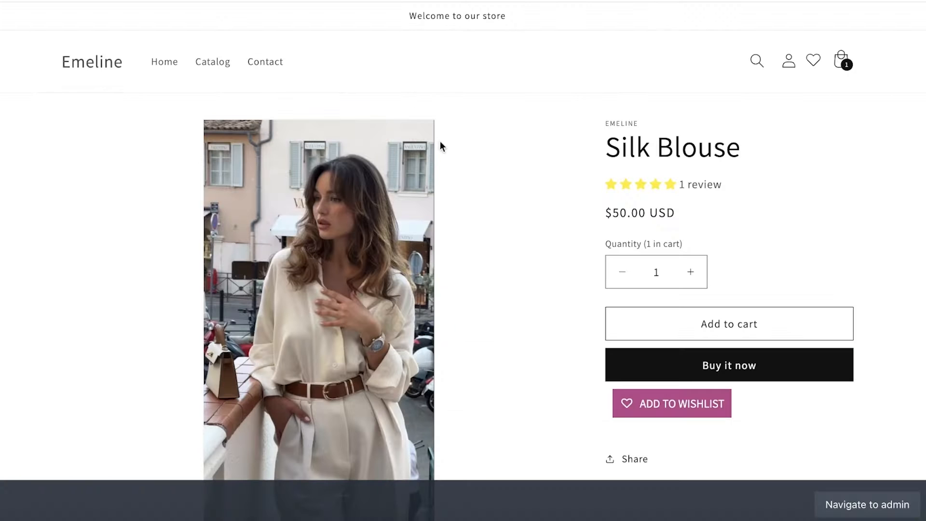
pyautogui.scroll(-2, 458, 149)
pyautogui.scroll(1, 434, 151)
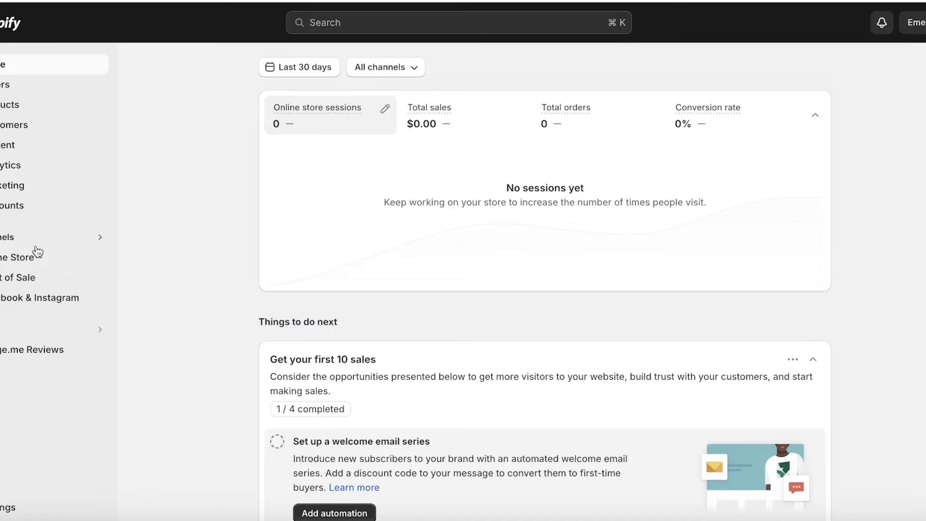
# Open the Online Store themes in the admin and view the product catalog on the storefront
pyautogui.click(32, 256)
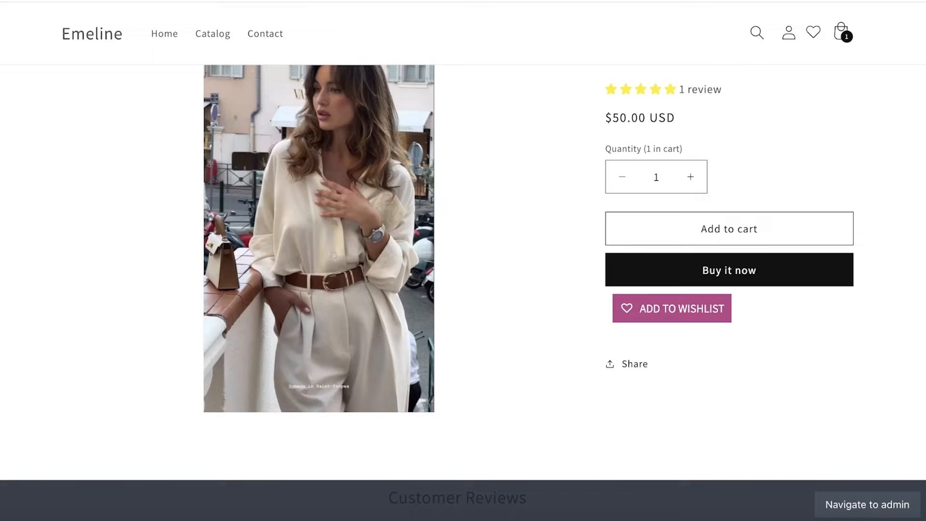
pyautogui.scroll(2, 541, 158)
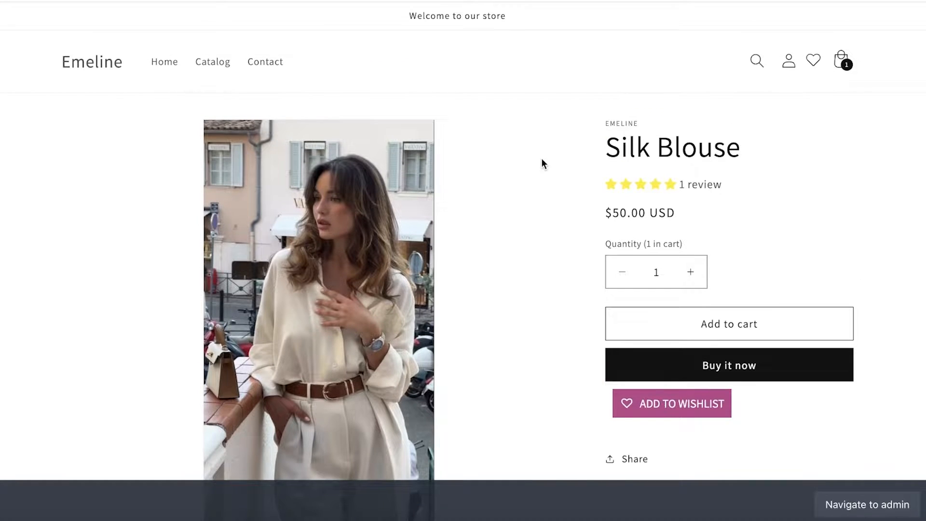
pyautogui.click(227, 68)
pyautogui.scroll(-4, 561, 211)
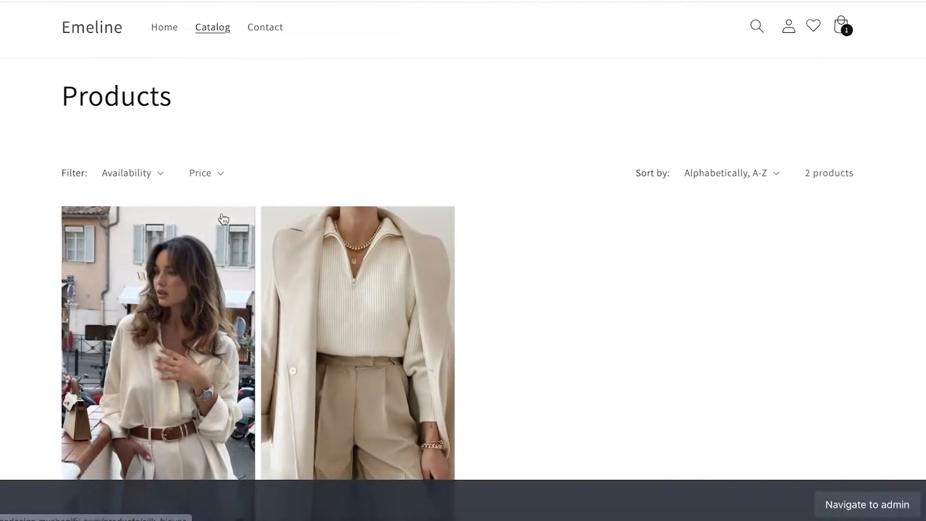
pyautogui.scroll(-1, 558, 211)
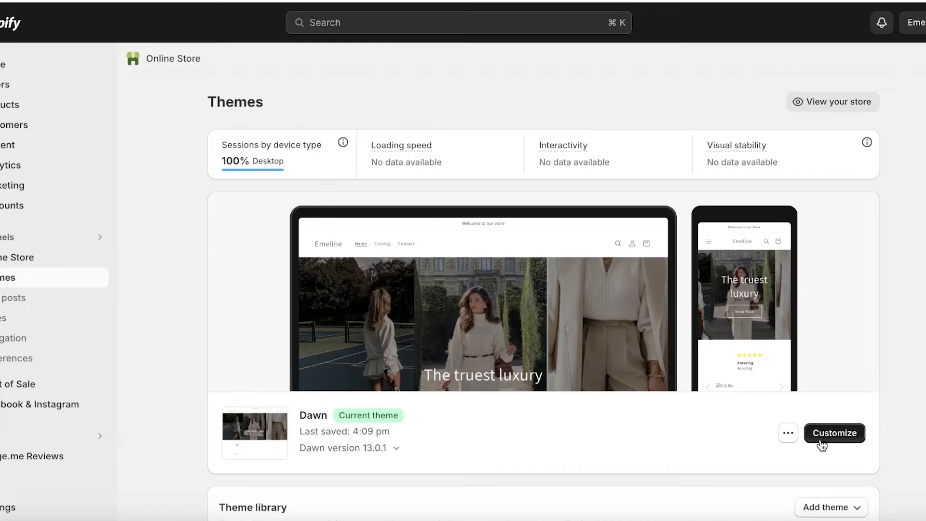
# Customize the current Dawn theme and open its Default product template
pyautogui.click(821, 436)
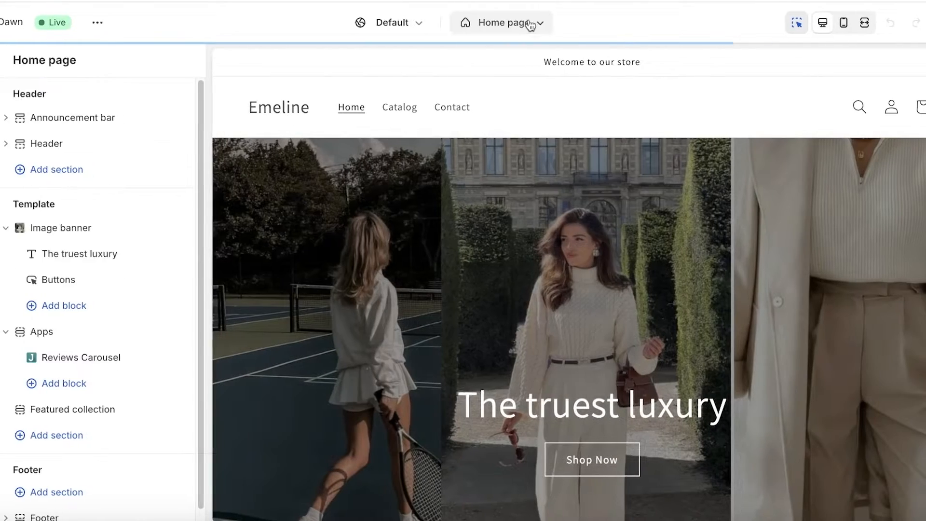
pyautogui.click(527, 23)
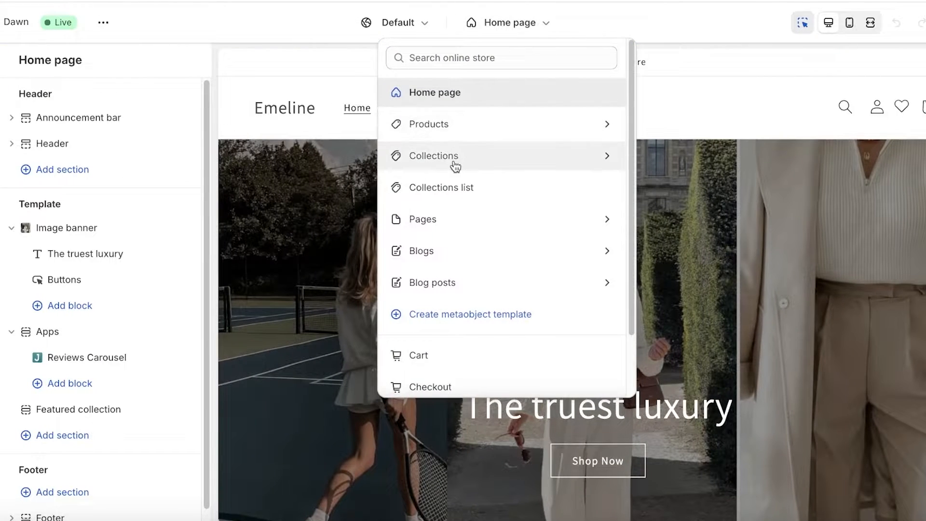
pyautogui.click(449, 125)
pyautogui.click(453, 137)
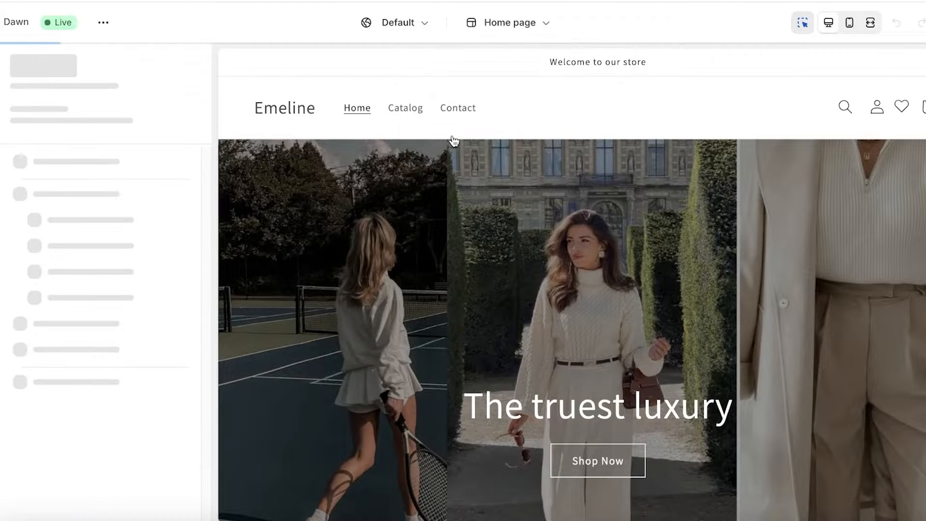
pyautogui.scroll(-1, 816, 279)
pyautogui.scroll(-1, 79, 442)
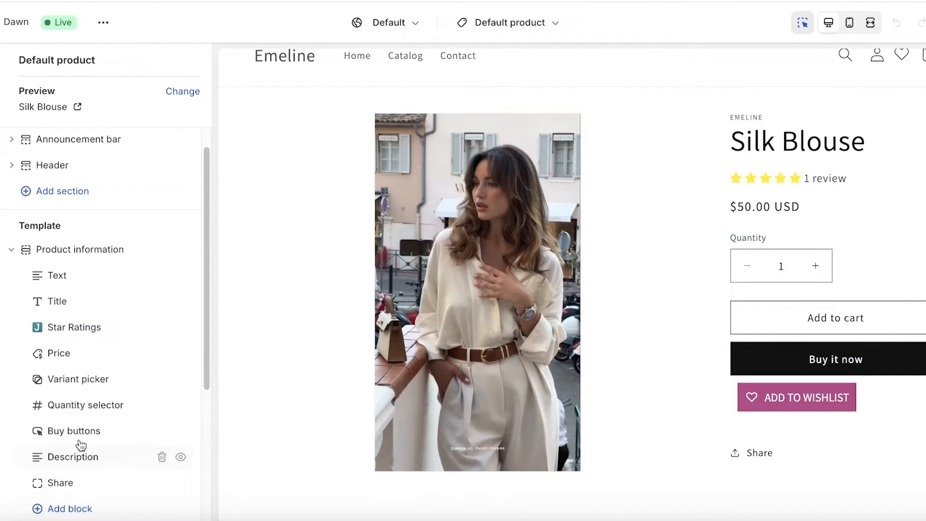
# Add a text block to the Product information section reading "Fabric Composition -100% silk" and save the template
pyautogui.click(70, 508)
pyautogui.click(231, 304)
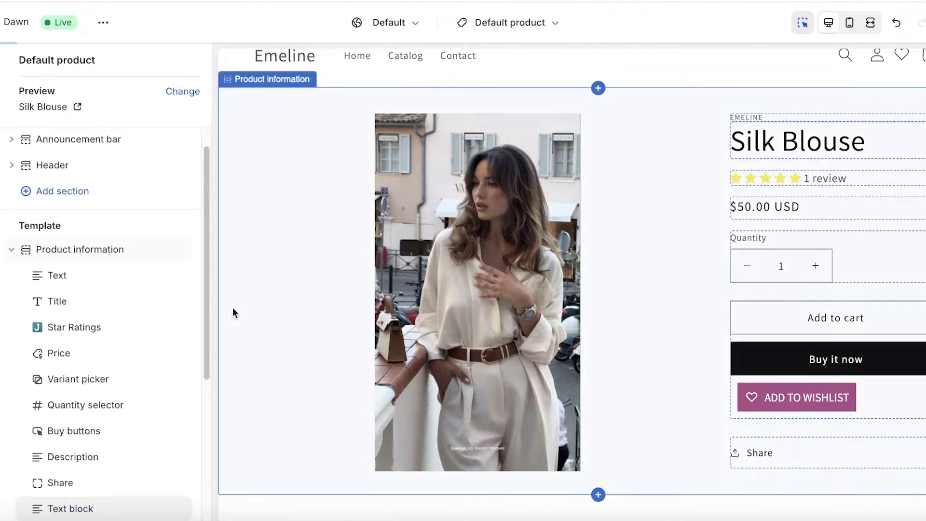
pyautogui.click(71, 509)
pyautogui.click(80, 161)
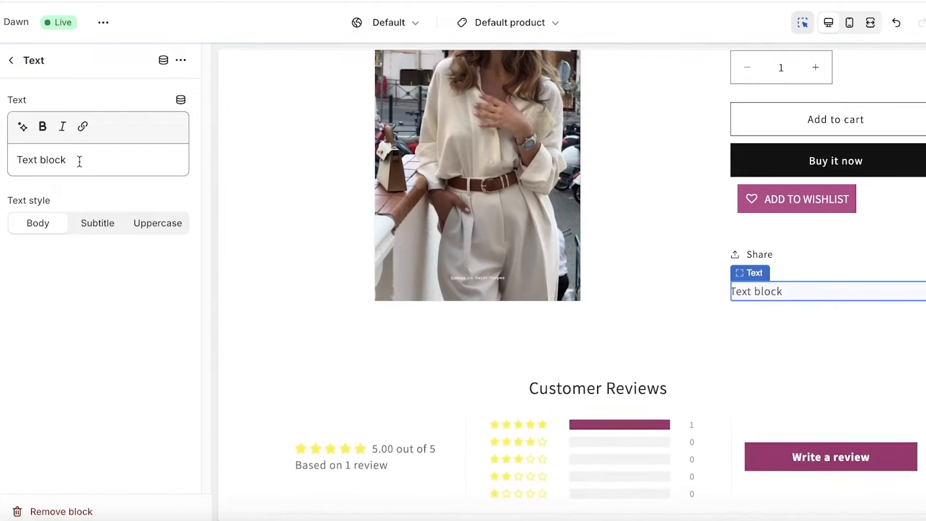
pyautogui.hotkey('ctrl', 'a')
pyautogui.write('Fabri')
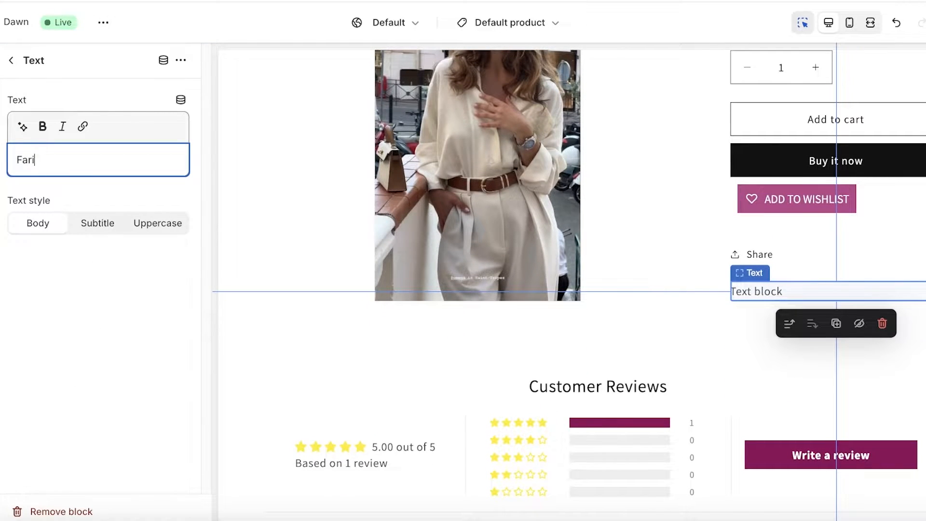
pyautogui.press('BackSpace')
pyautogui.press('BackSpace')
pyautogui.write('bric Composition')
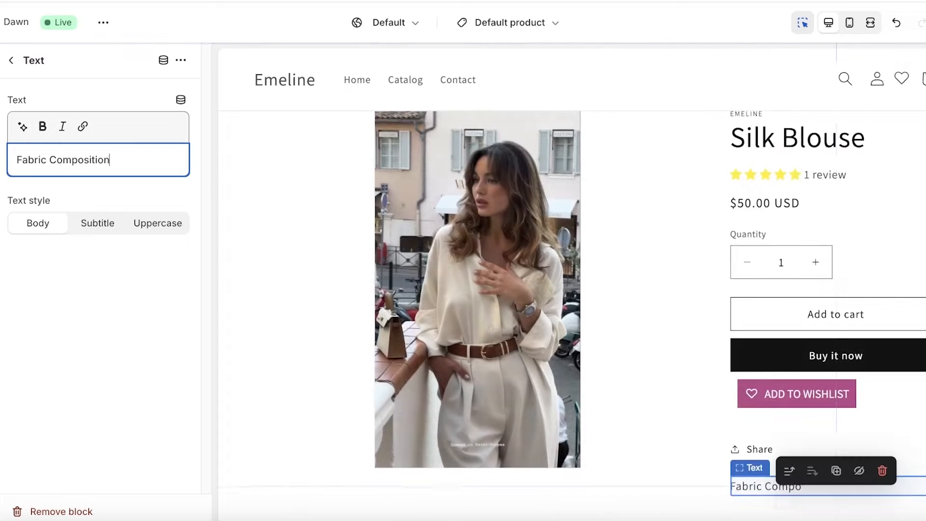
pyautogui.write(' -100% silk')
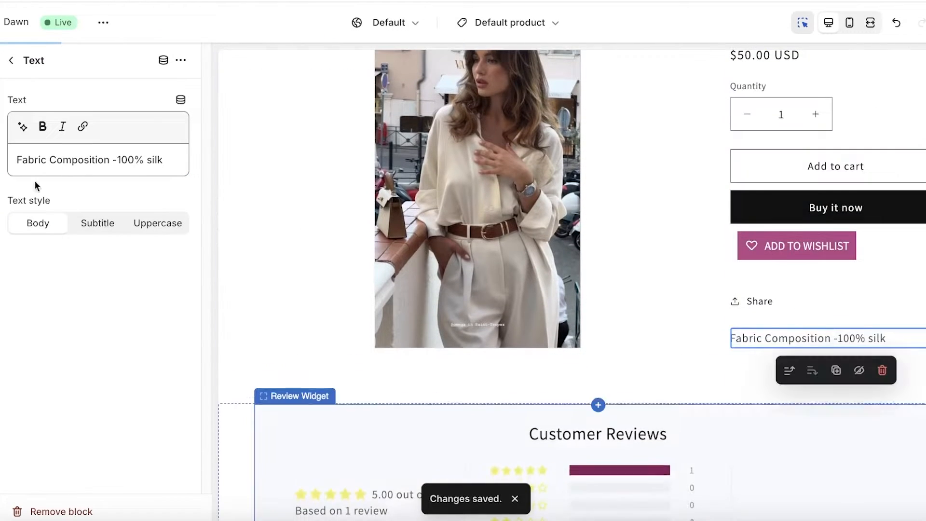
# Switch the template preview to the Winter Coat product and check its text block
pyautogui.click(9, 64)
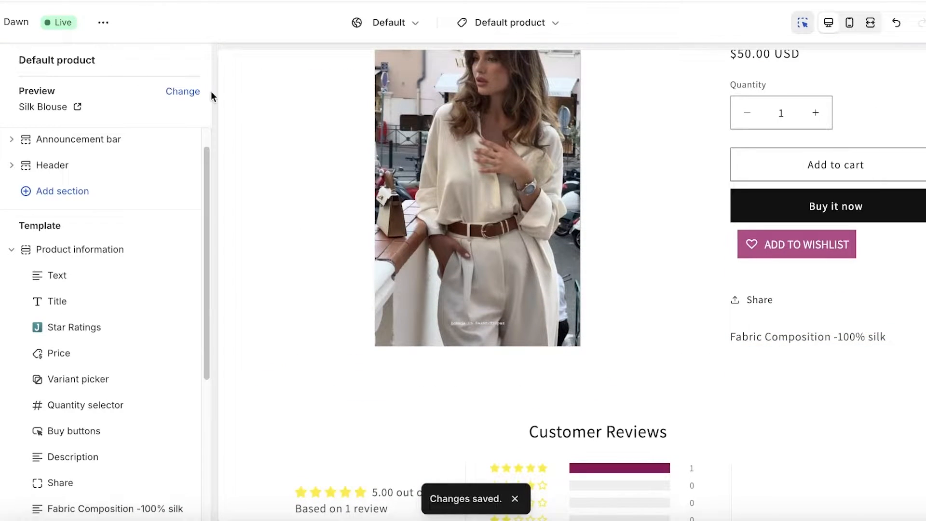
pyautogui.click(173, 95)
pyautogui.click(73, 161)
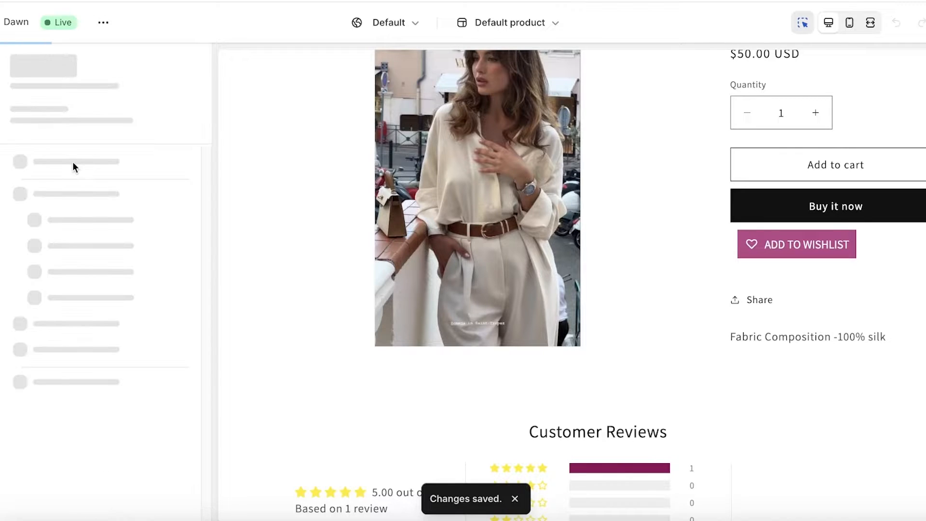
pyautogui.scroll(-5, 756, 147)
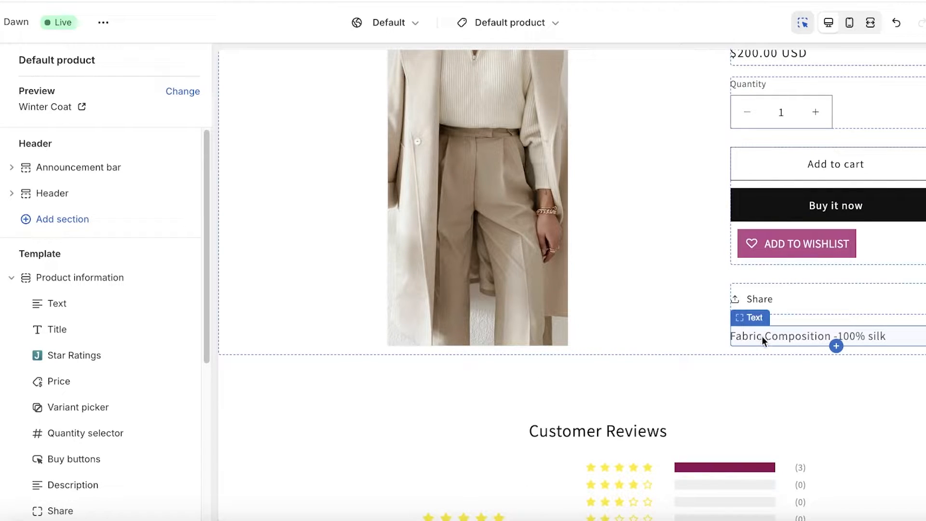
# Remove the fabric composition text block from the Product information section and save the template
pyautogui.scroll(-5, 126, 428)
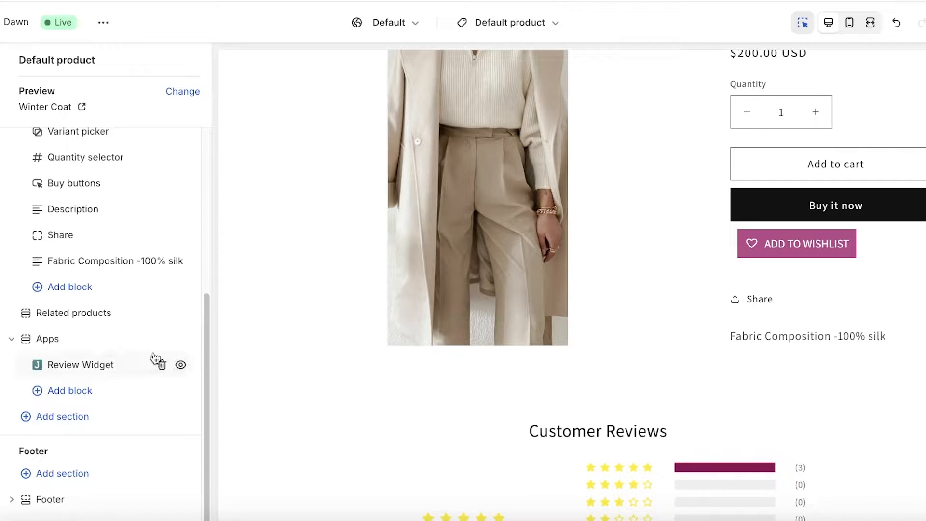
pyautogui.click(162, 261)
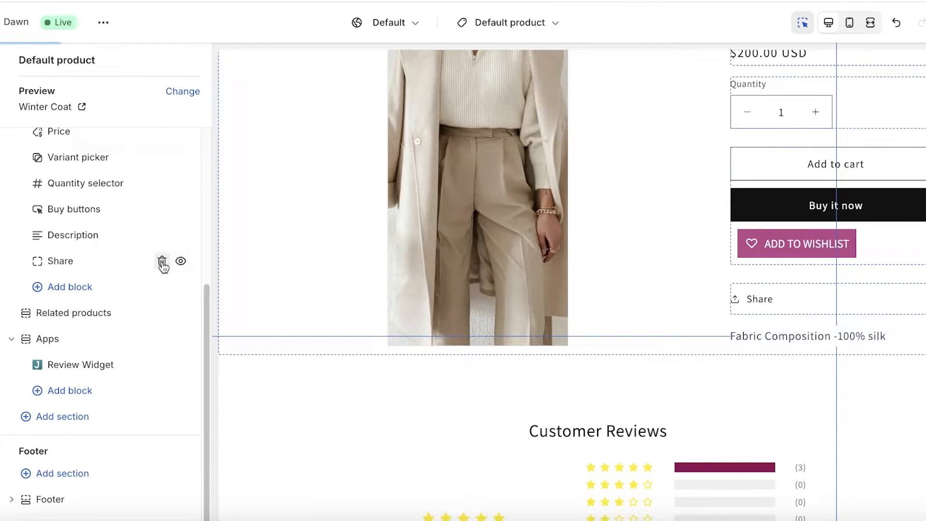
pyautogui.scroll(4, 155, 308)
pyautogui.scroll(1, 155, 315)
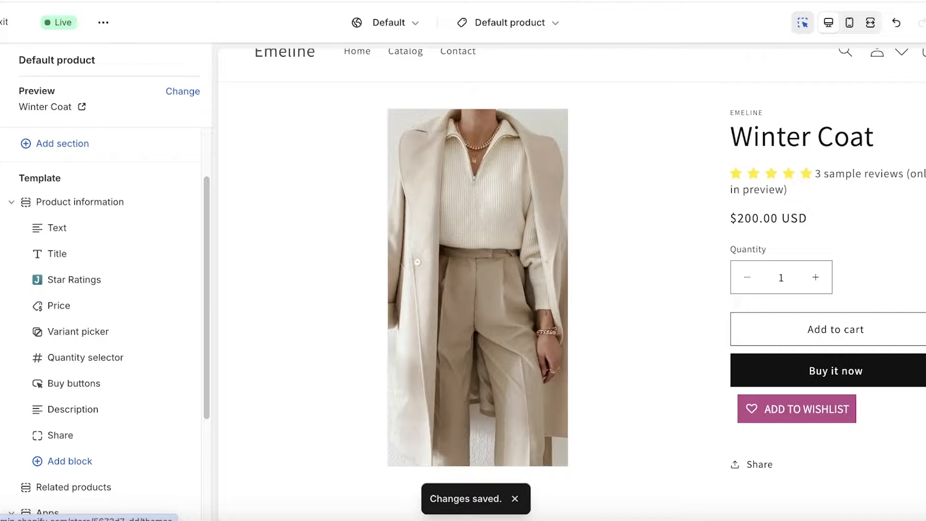
# Exit the theme editor and open the Custom data page in the store settings
pyautogui.click(4, 22)
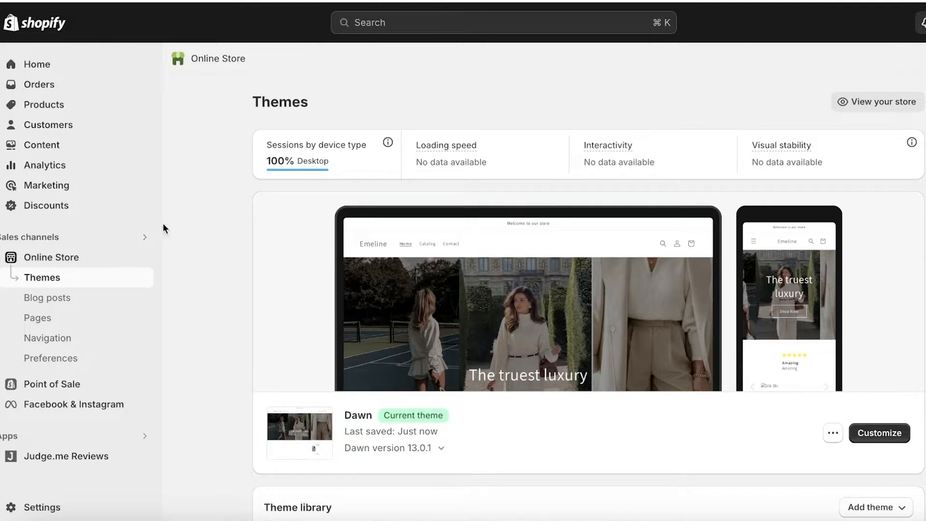
pyautogui.click(74, 506)
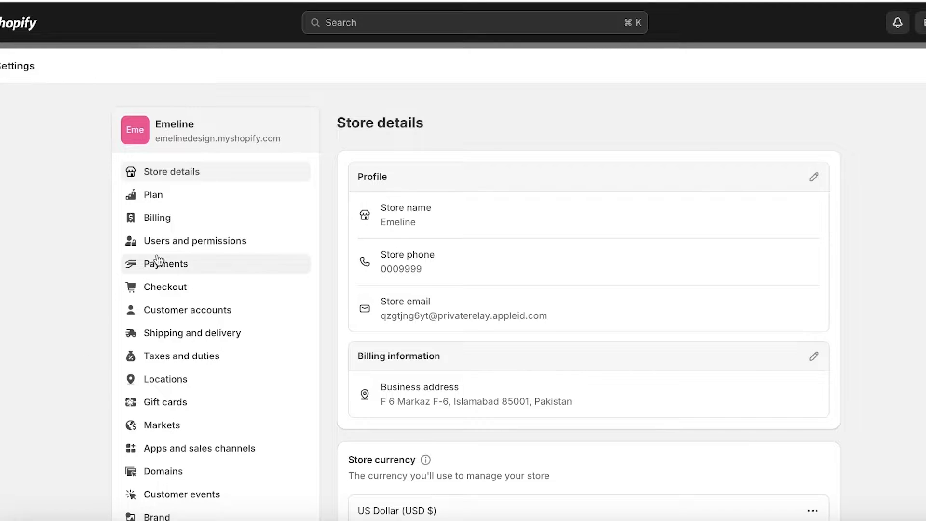
pyautogui.scroll(-3, 158, 261)
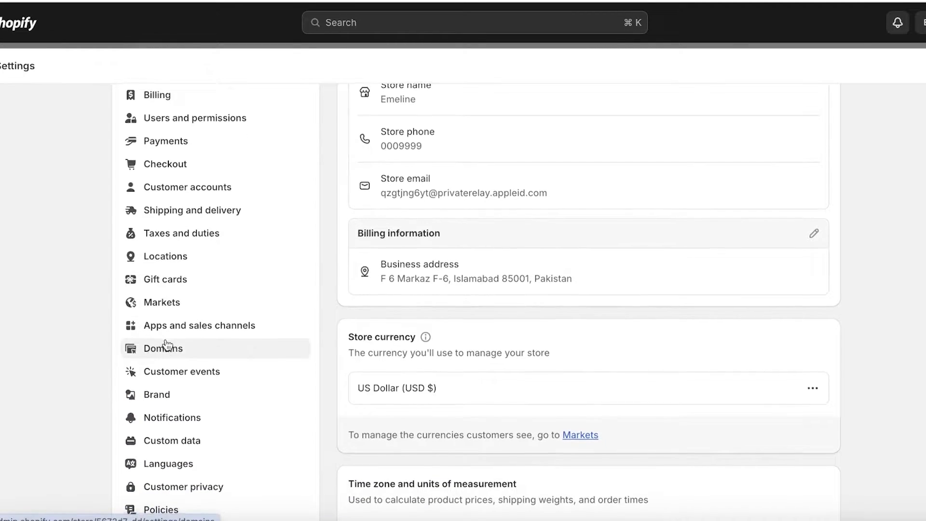
pyautogui.scroll(-2, 166, 338)
pyautogui.scroll(-1, 170, 357)
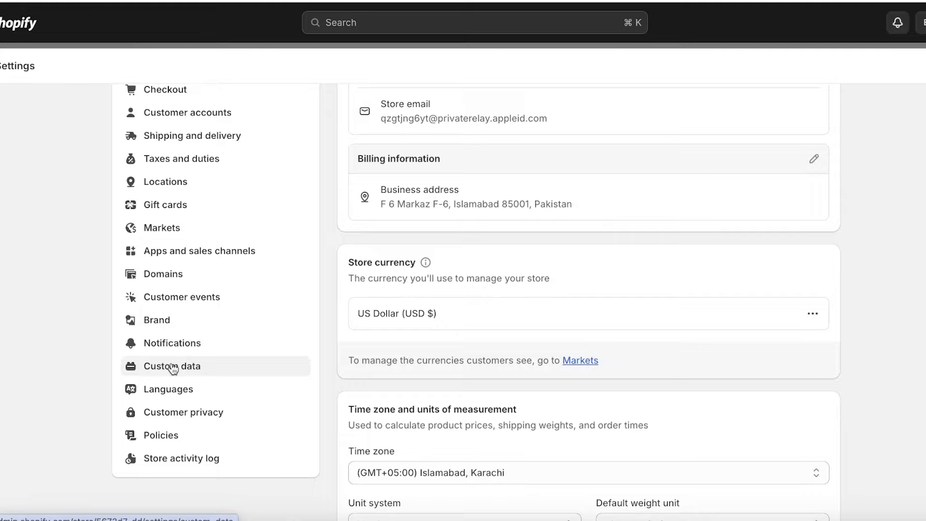
pyautogui.click(141, 369)
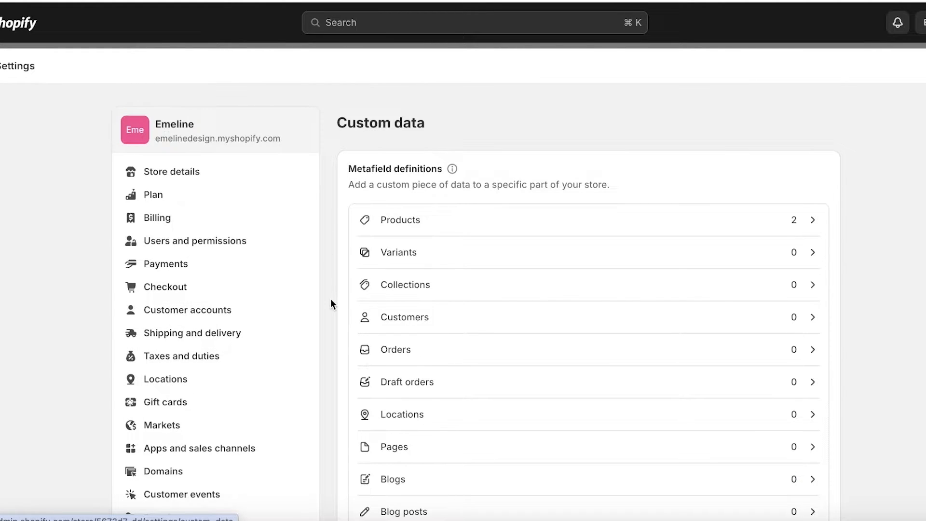
# Review the metafield definition categories and the existing product metafield definitions
pyautogui.scroll(-5, 331, 299)
pyautogui.scroll(5, 476, 299)
pyautogui.scroll(-4, 476, 299)
pyautogui.scroll(3, 476, 299)
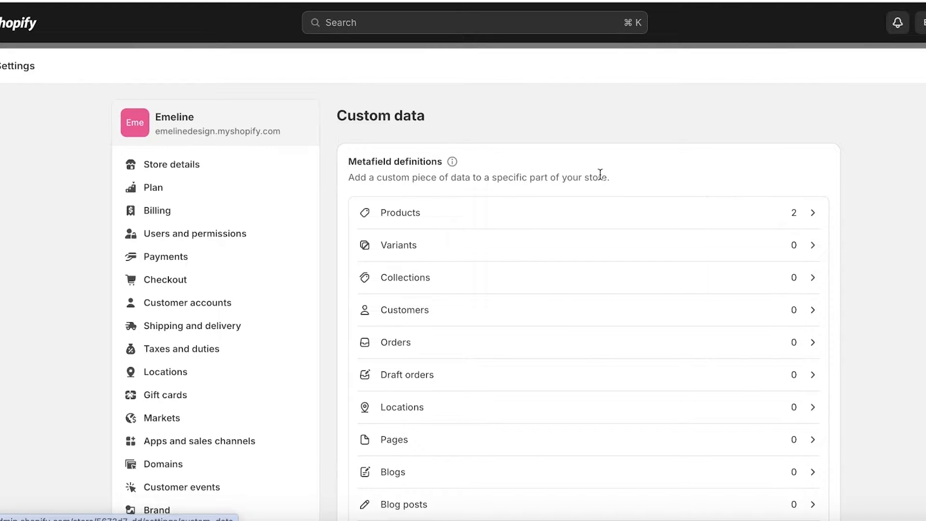
pyautogui.click(586, 215)
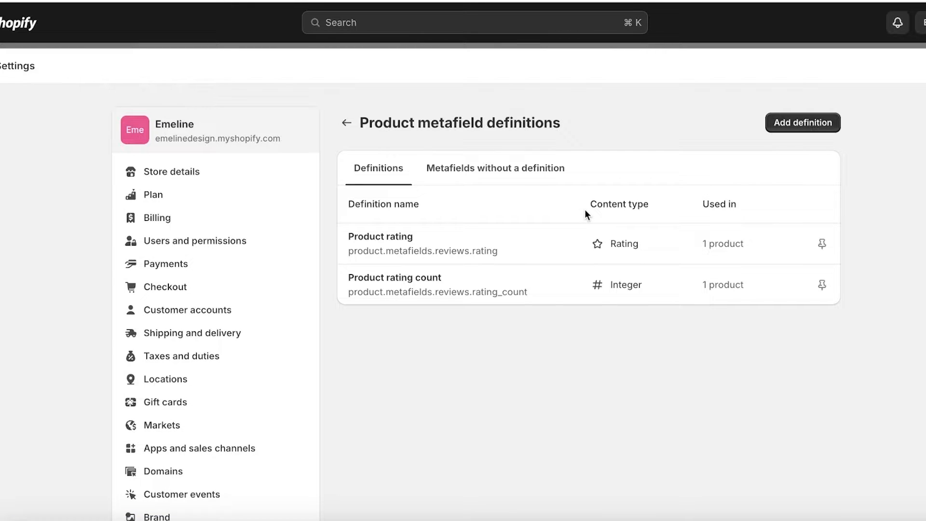
pyautogui.click(340, 121)
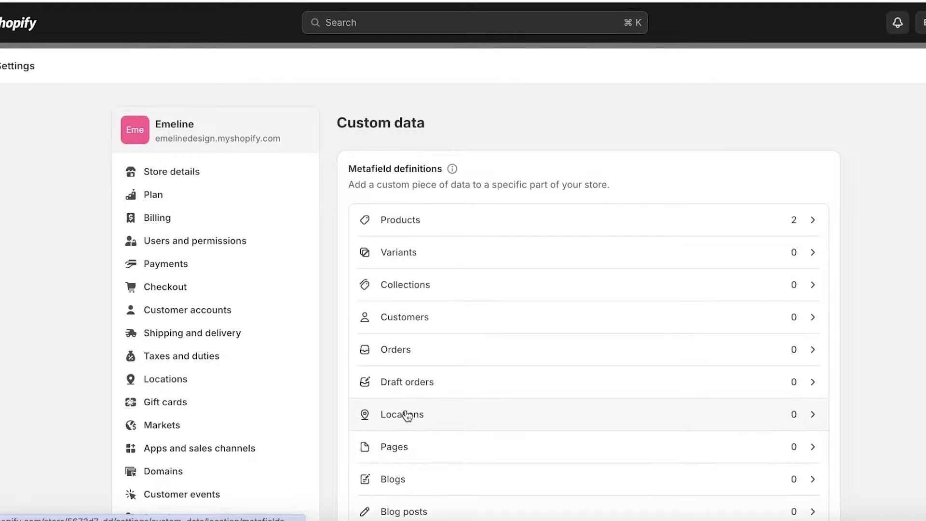
# Start a new metafield definition for products
pyautogui.scroll(-3, 418, 441)
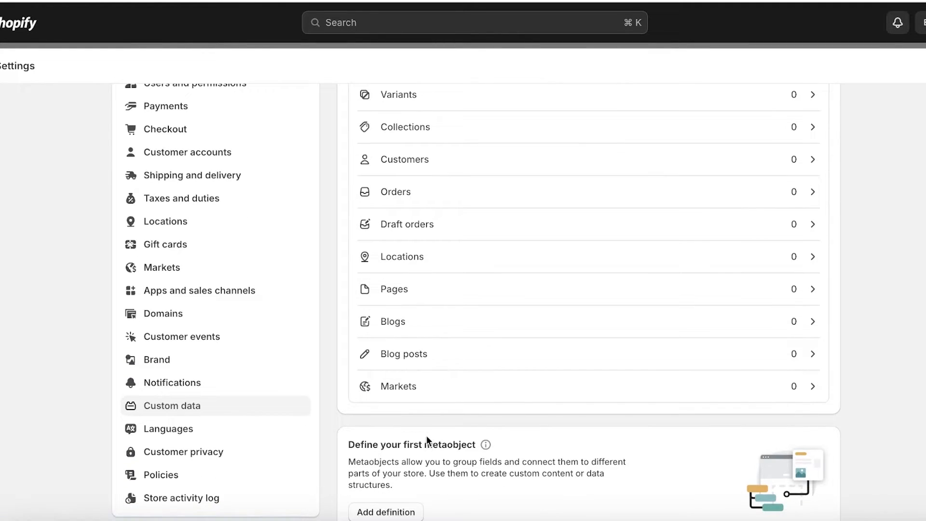
pyautogui.scroll(3, 423, 435)
pyautogui.click(420, 218)
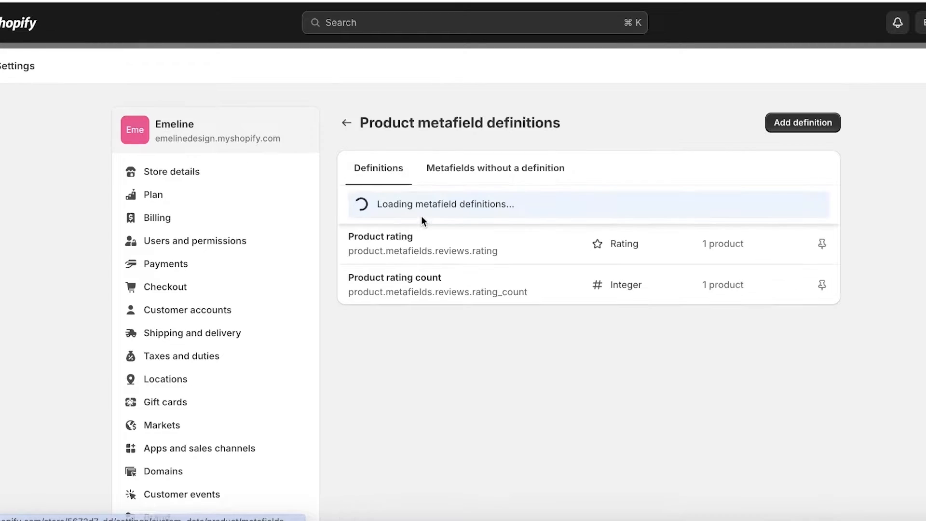
pyautogui.click(781, 127)
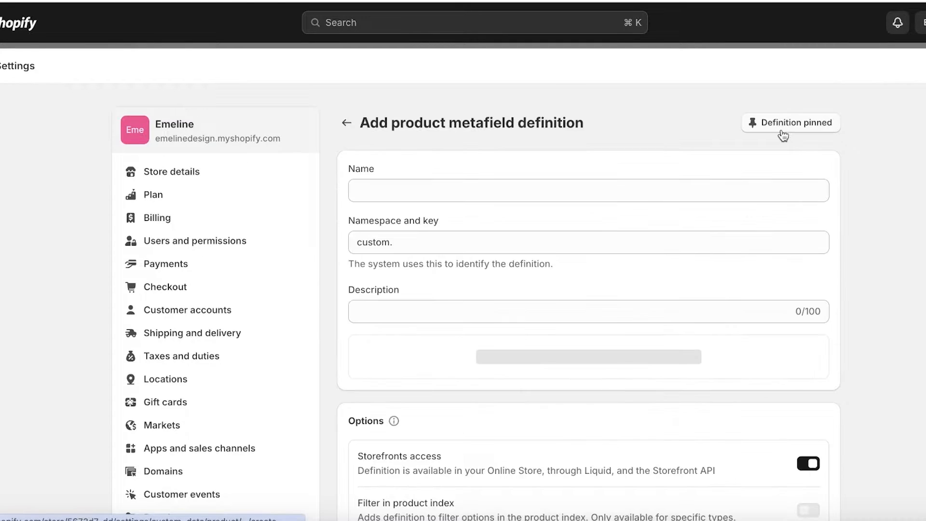
# Name the new product metafield definition "Material Composition" as a custom definition
pyautogui.click(688, 195)
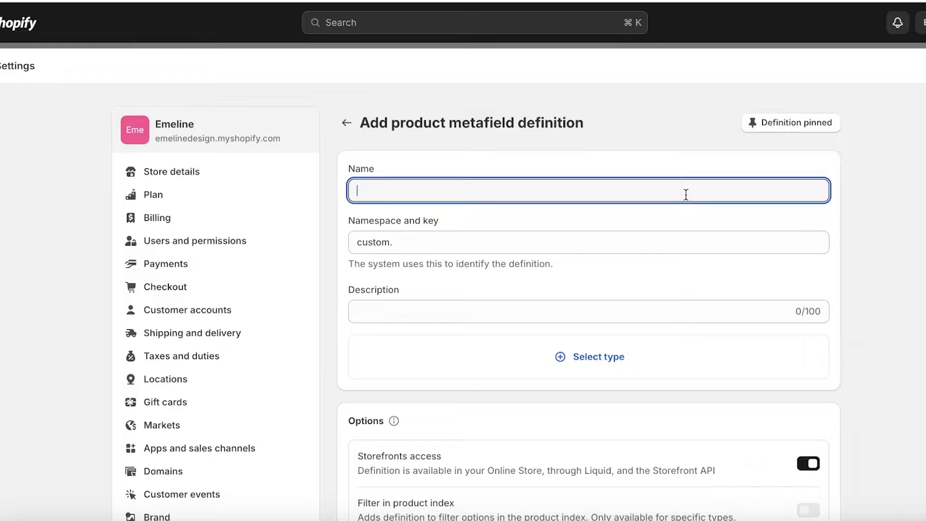
pyautogui.write('Material')
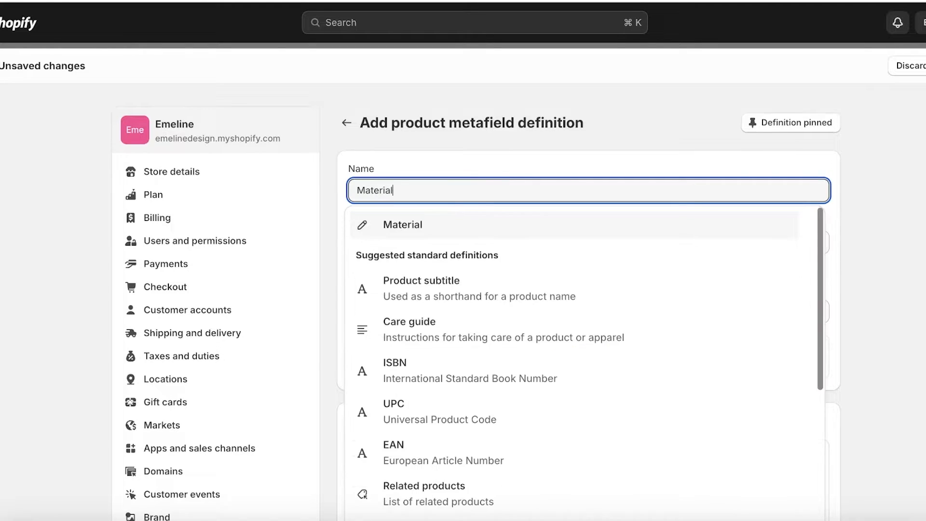
pyautogui.write(' Composition')
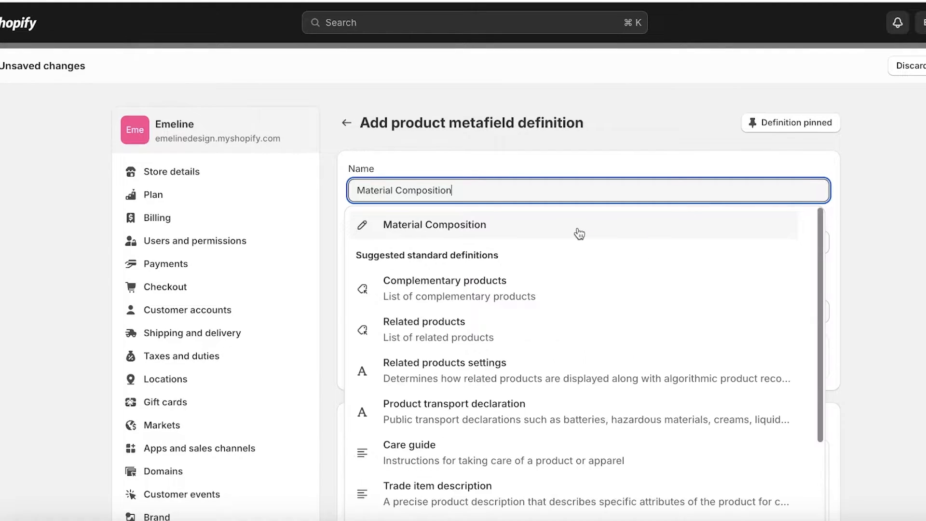
pyautogui.click(577, 226)
pyautogui.click(484, 314)
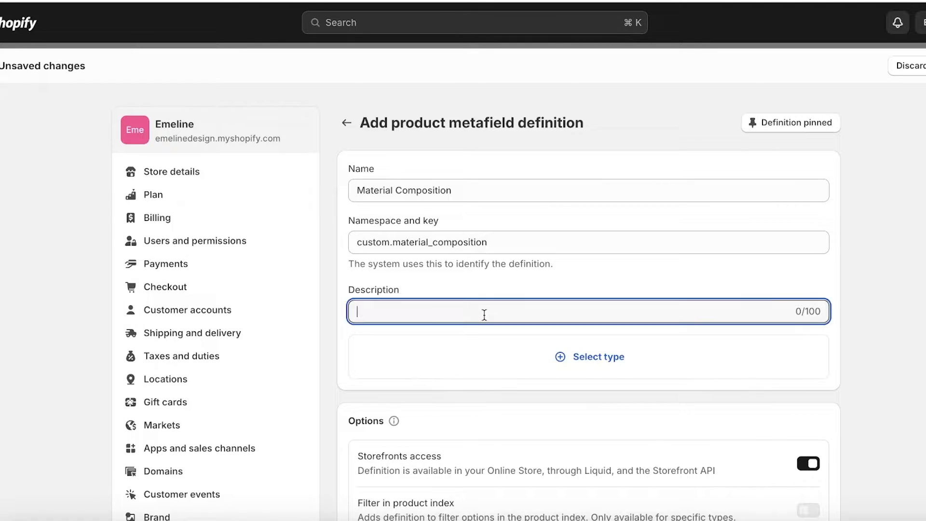
pyautogui.write('A')
pyautogui.press('BackSpace')
pyautogui.scroll(-5, 500, 353)
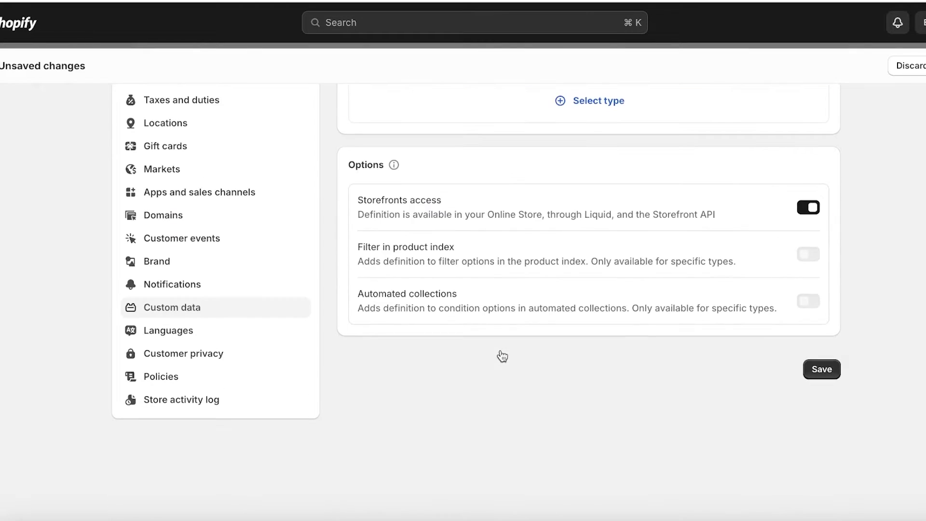
pyautogui.scroll(3, 499, 353)
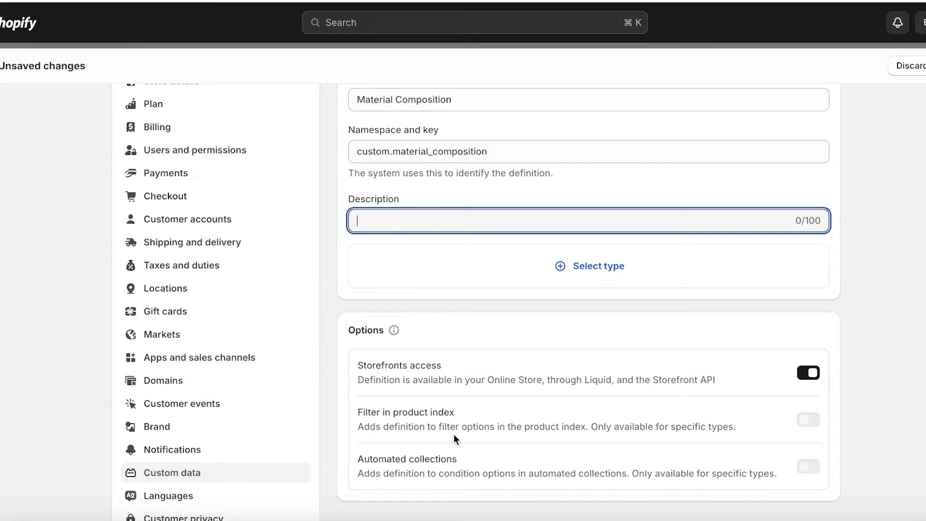
pyautogui.click(810, 420)
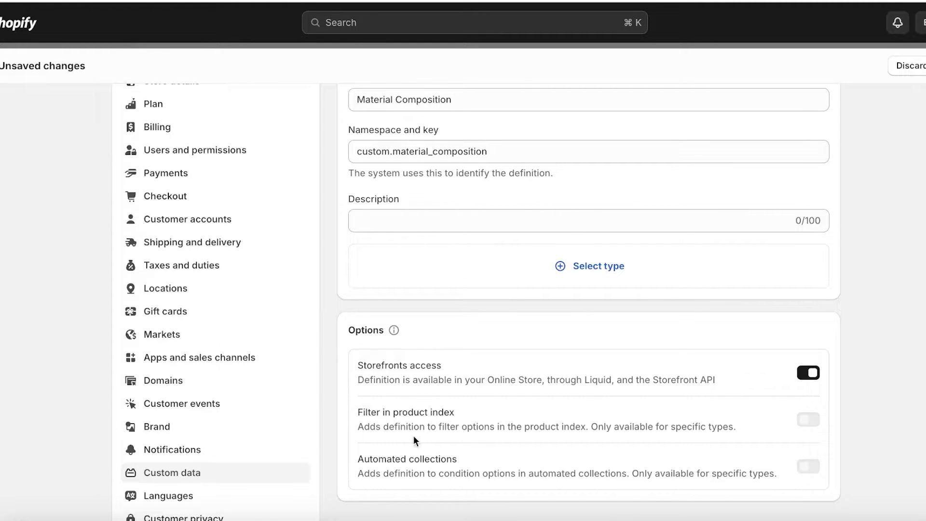
pyautogui.click(407, 218)
# Set the definition's content type to Single line text and have it accept a list of values
pyautogui.click(453, 280)
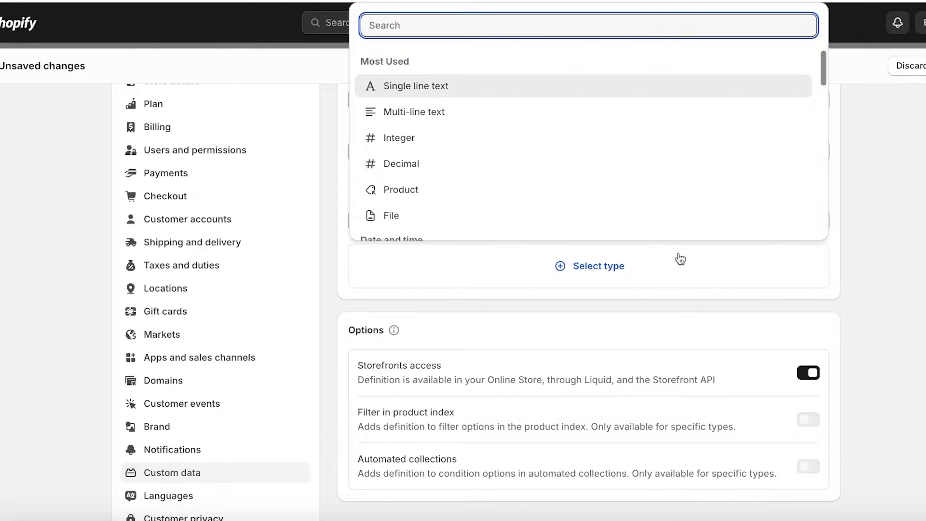
pyautogui.scroll(-4, 518, 192)
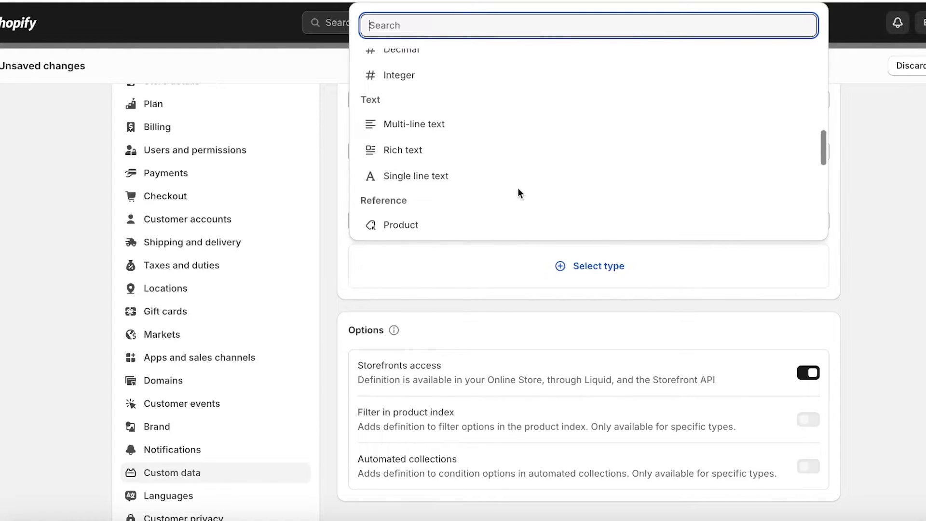
pyautogui.scroll(-3, 518, 192)
pyautogui.scroll(3, 467, 145)
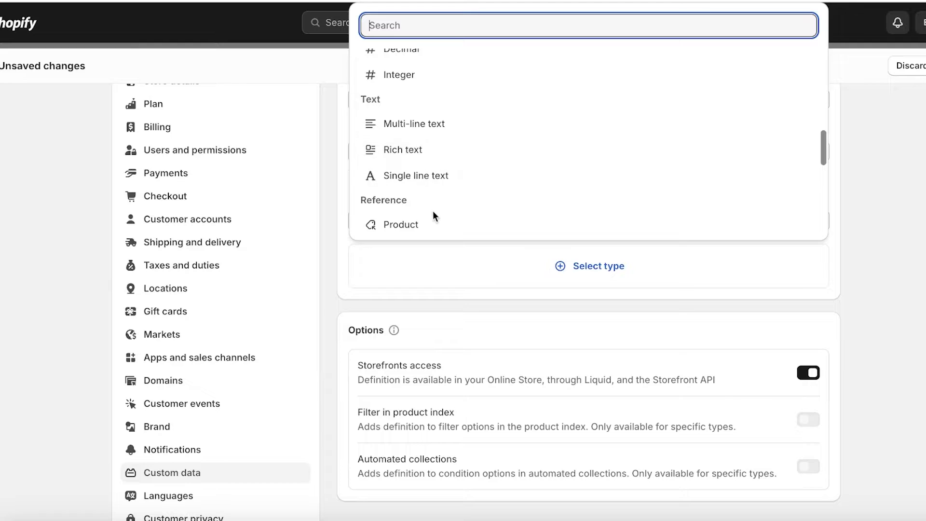
pyautogui.click(430, 221)
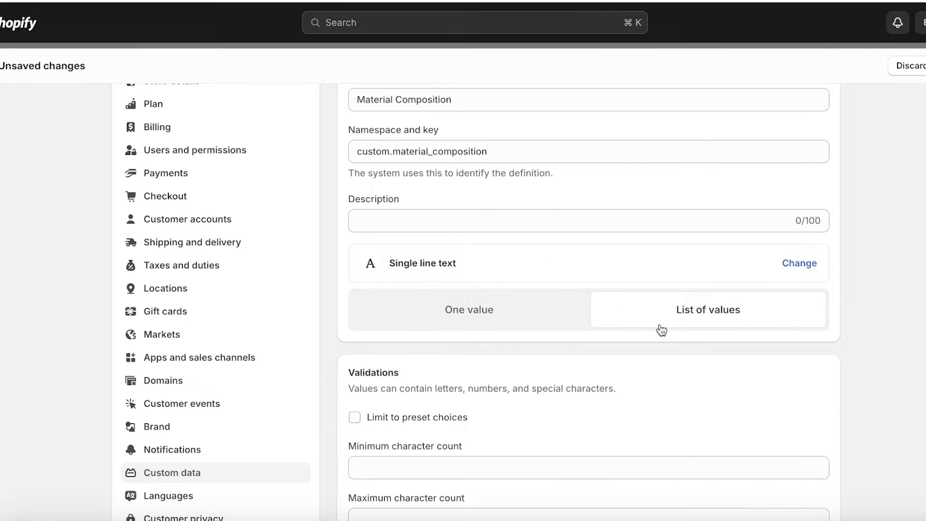
pyautogui.click(486, 322)
pyautogui.click(695, 321)
pyautogui.scroll(-3, 696, 321)
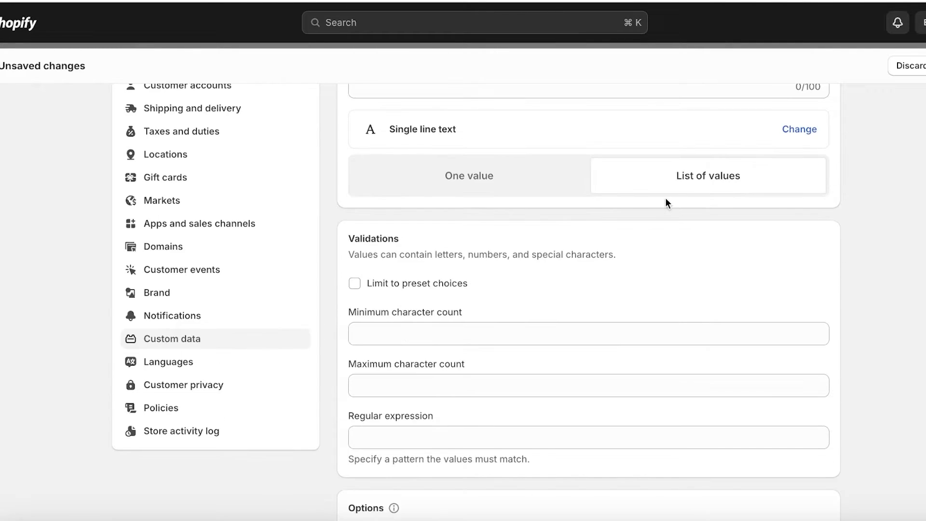
pyautogui.click(490, 186)
pyautogui.click(676, 187)
# Set the validation limits to a minimum character count of 1 and a maximum character count of 30
pyautogui.click(368, 287)
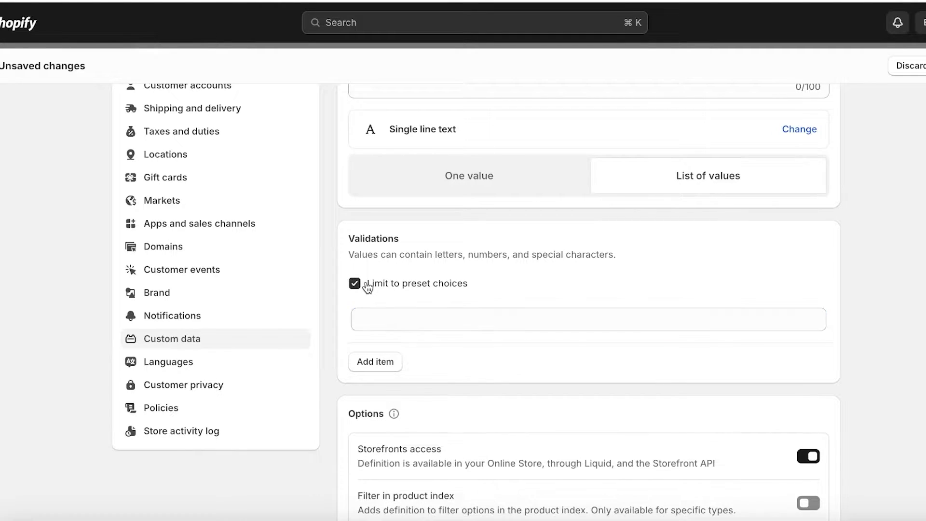
pyautogui.click(368, 286)
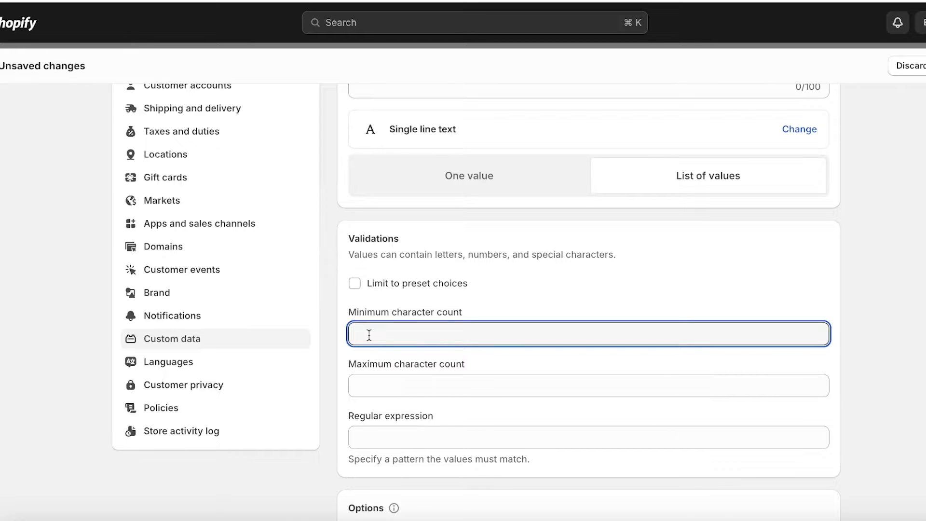
pyautogui.click(379, 384)
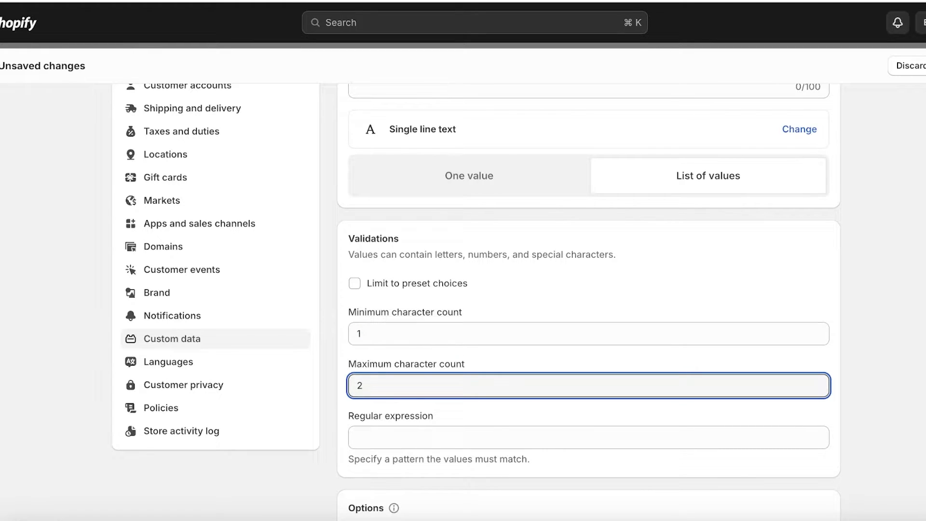
pyautogui.scroll(-5, 378, 413)
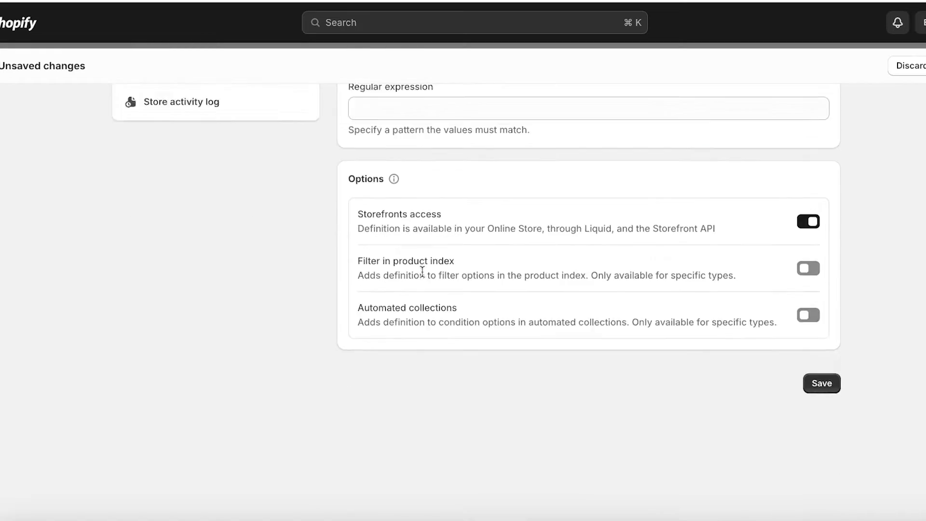
pyautogui.doubleClick(408, 193)
pyautogui.write('30')
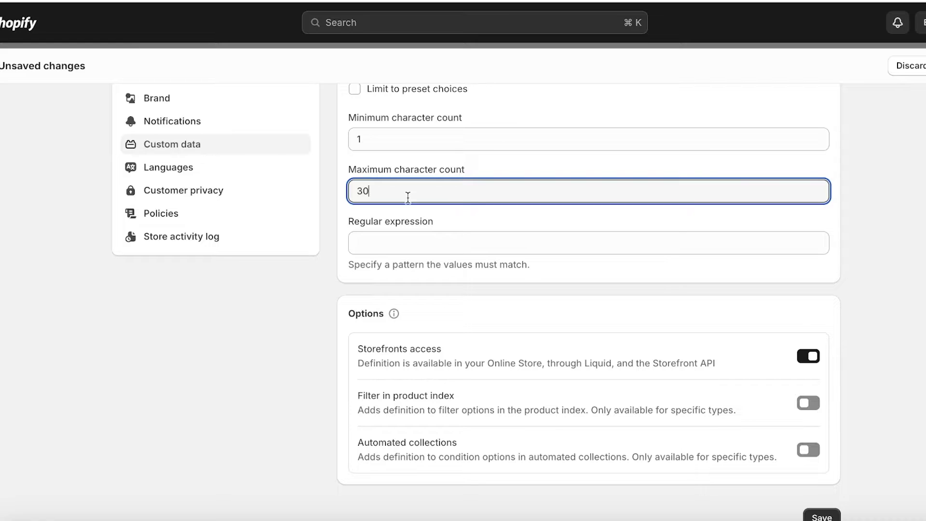
# Apply the Alphabetical characters pattern as the regular expression and enable the Filter in product index option
pyautogui.click(399, 248)
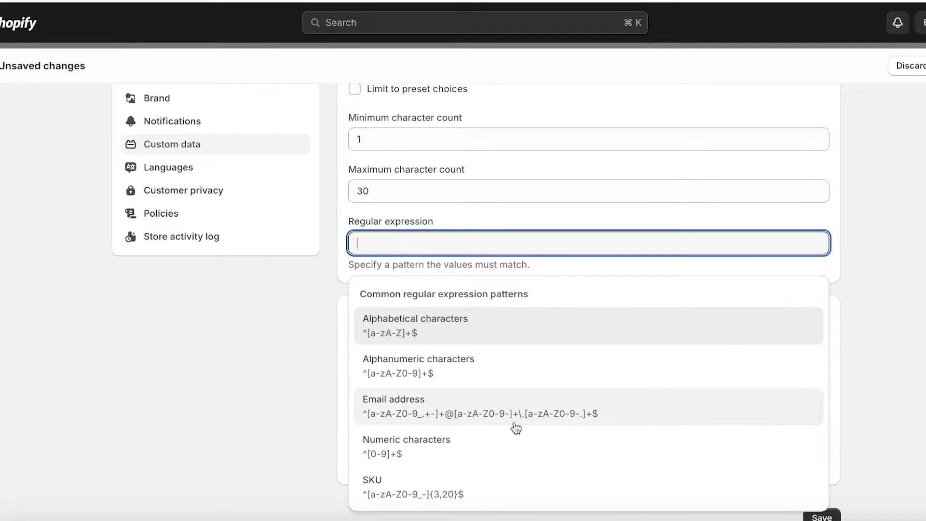
pyautogui.click(448, 329)
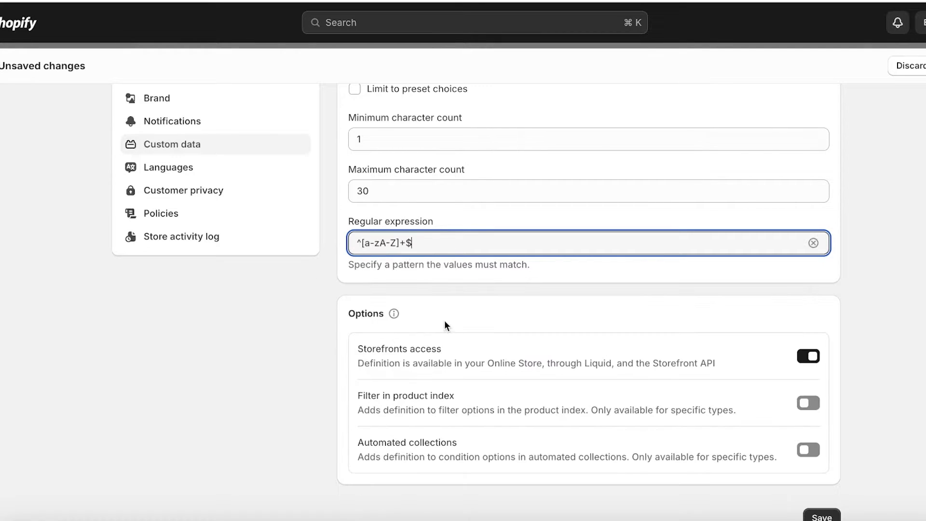
pyautogui.scroll(-4, 813, 233)
pyautogui.click(812, 232)
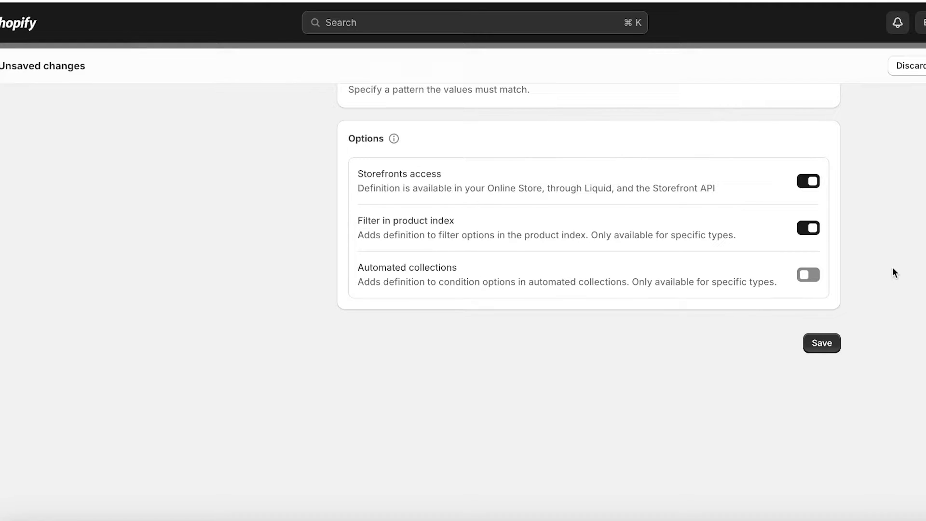
# Check the completed Material Composition definition and save it
pyautogui.scroll(10, 893, 268)
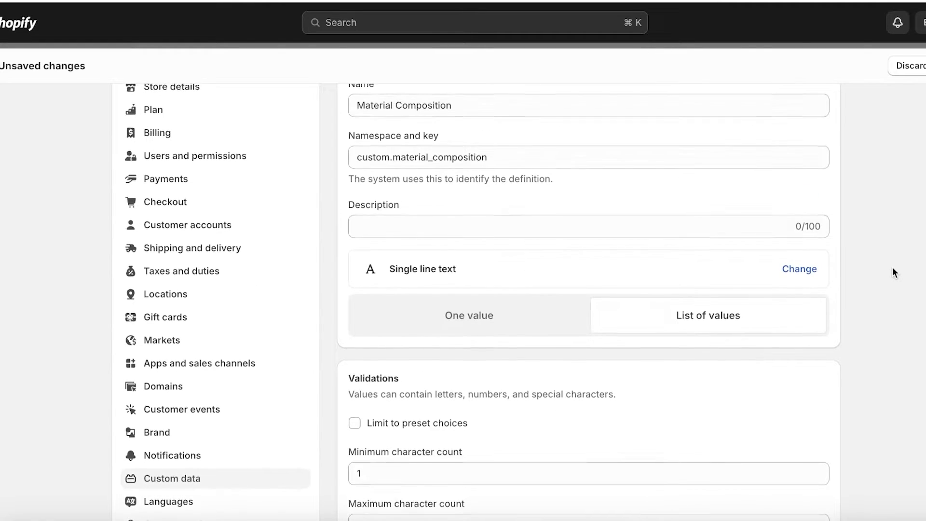
pyautogui.scroll(2, 892, 267)
pyautogui.scroll(-10, 893, 267)
pyautogui.scroll(10, 894, 267)
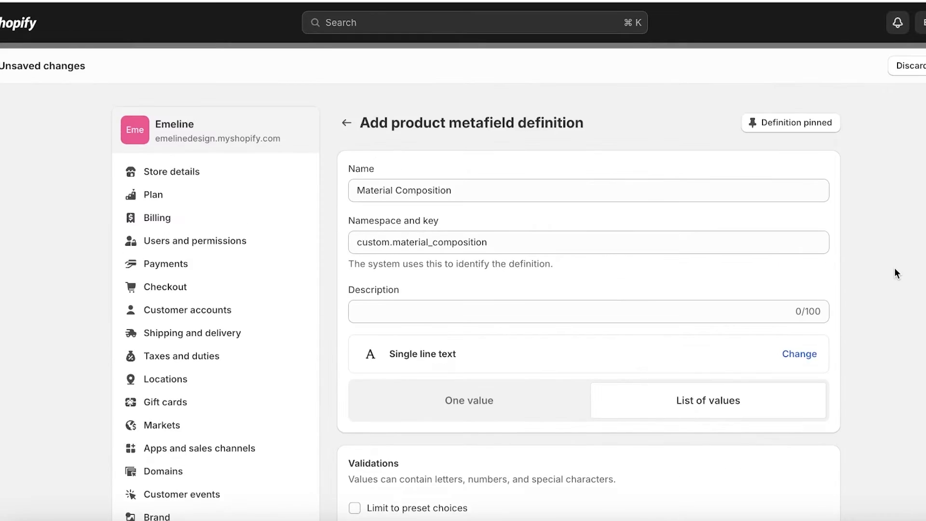
pyautogui.scroll(-10, 895, 269)
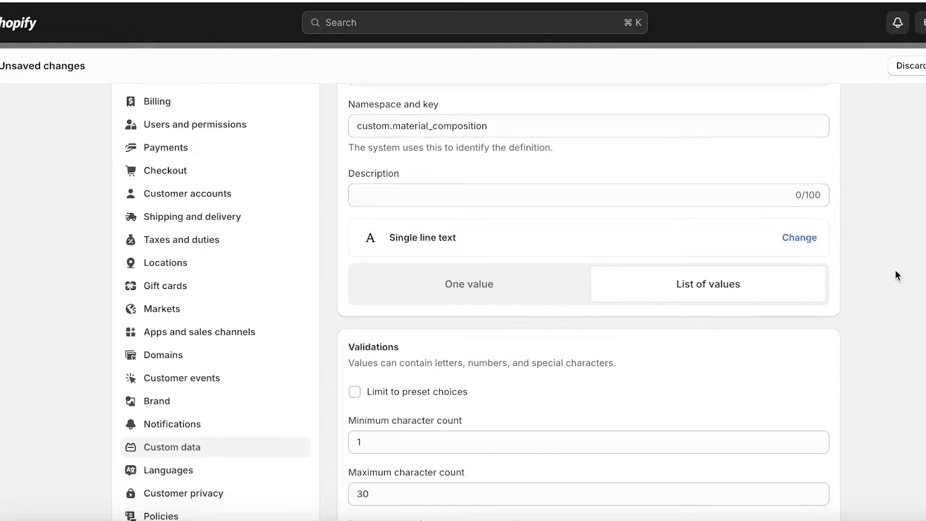
pyautogui.click(814, 450)
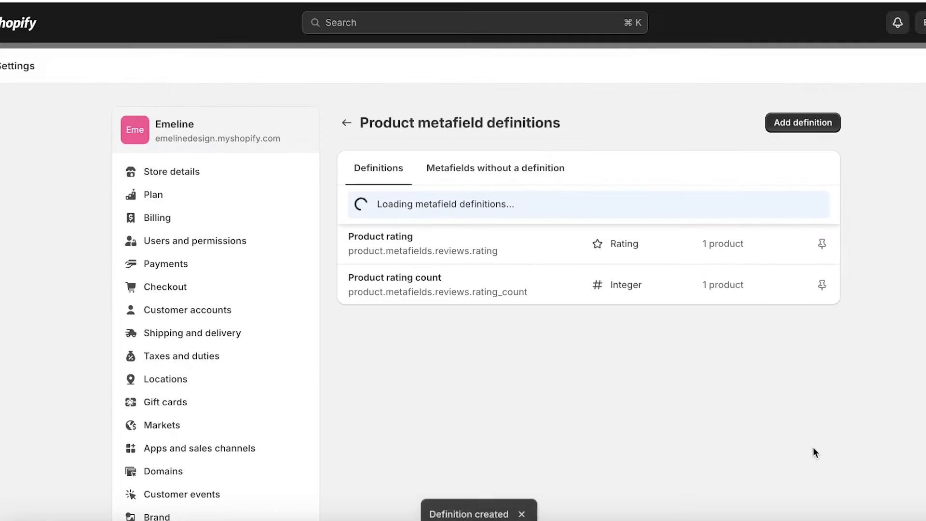
# Leave the custom data settings and open the Silk Blouse product at its Metafields section
pyautogui.click(346, 124)
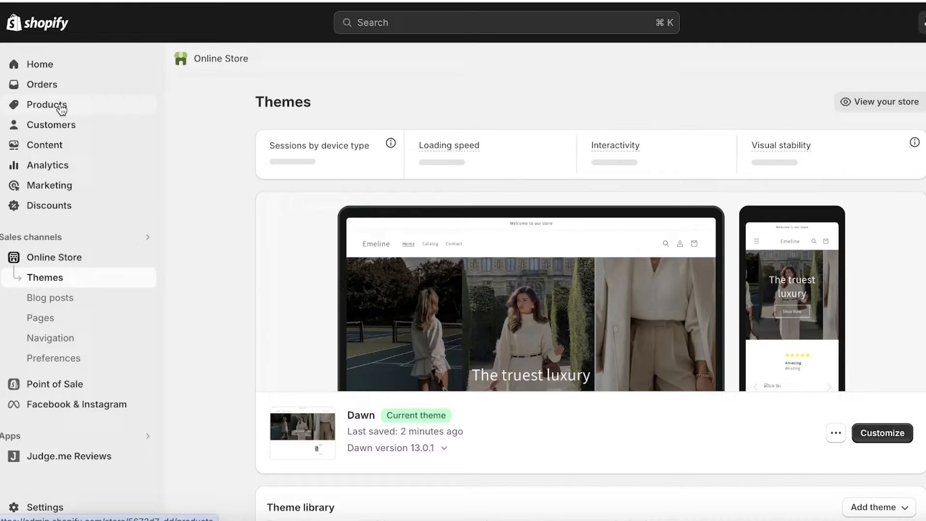
pyautogui.click(62, 108)
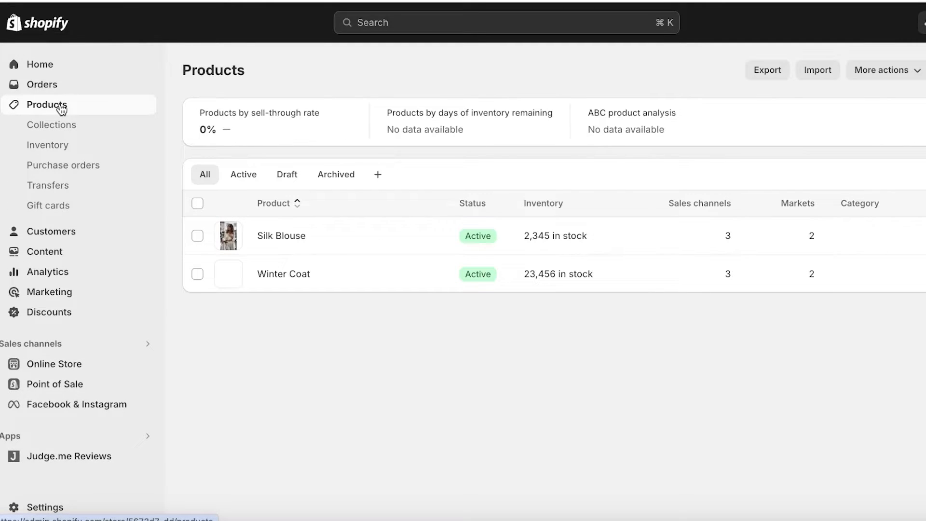
pyautogui.click(278, 239)
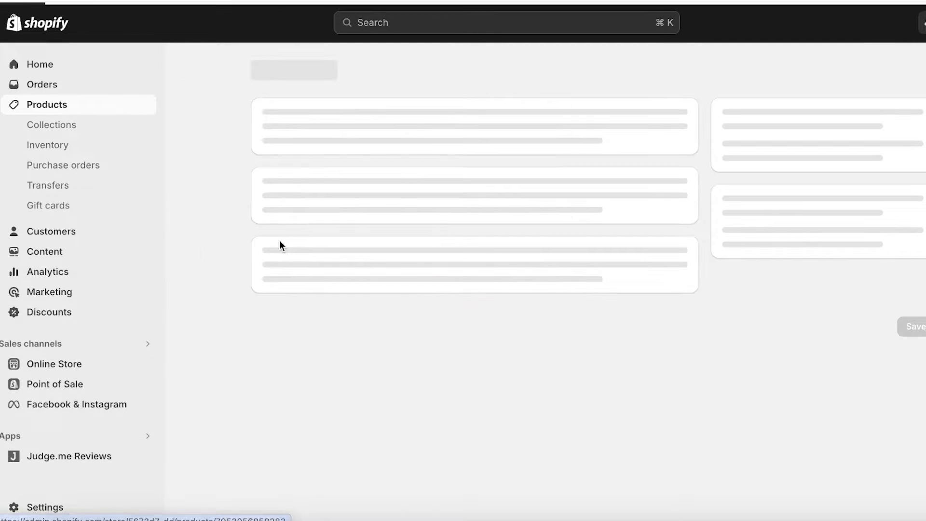
pyautogui.scroll(-10, 542, 198)
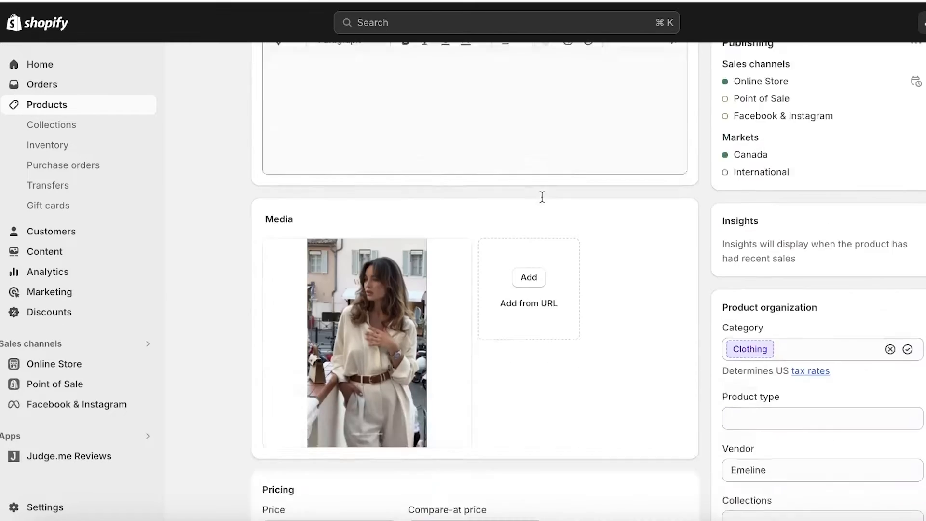
pyautogui.scroll(-8, 543, 198)
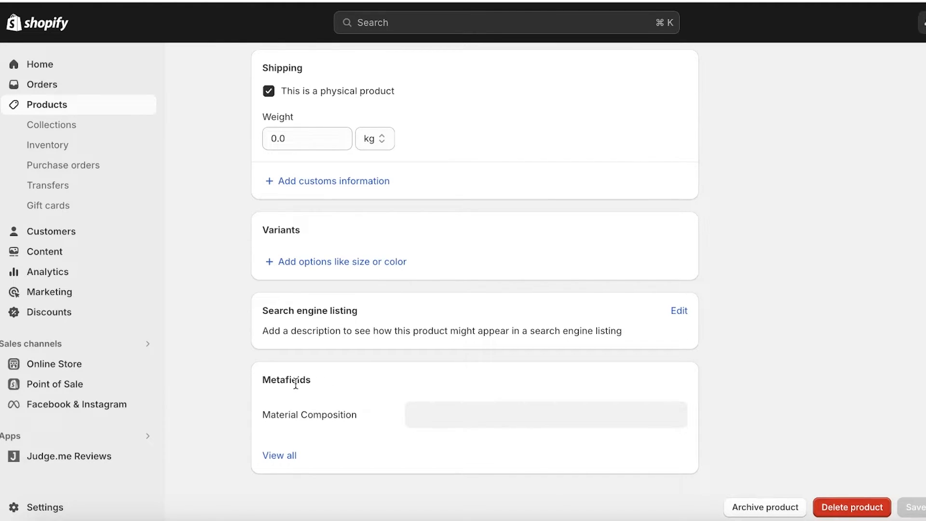
# Look over the Silk Blouse's full metafields page, its Material Composition entry and the product's inventory and shipping sections
pyautogui.click(292, 455)
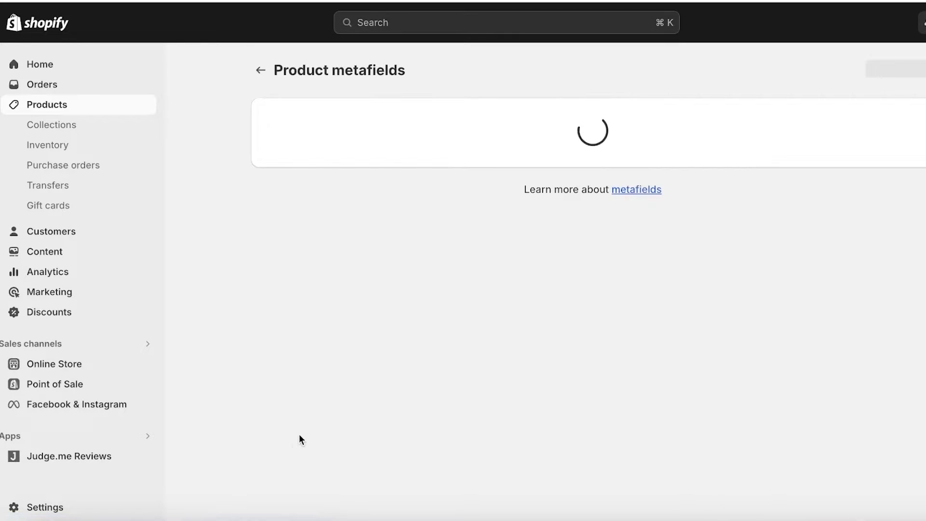
pyautogui.click(260, 71)
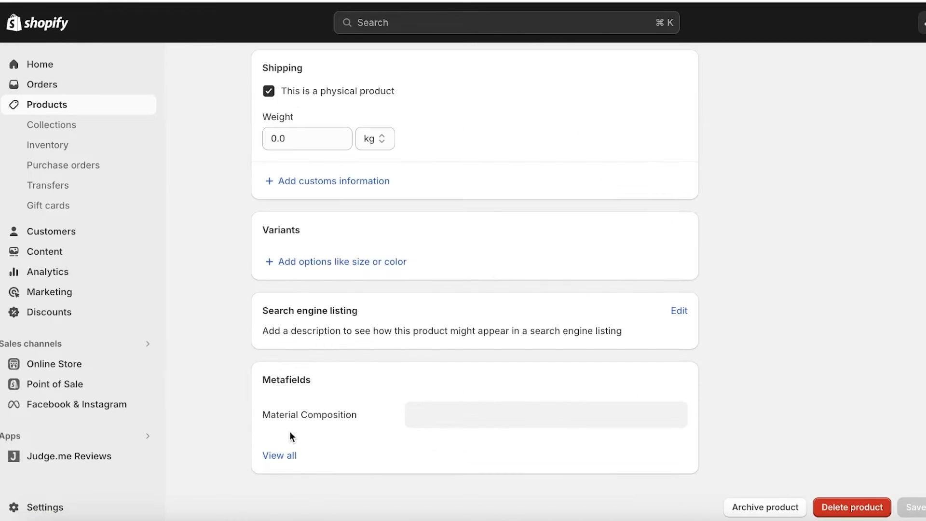
pyautogui.click(483, 423)
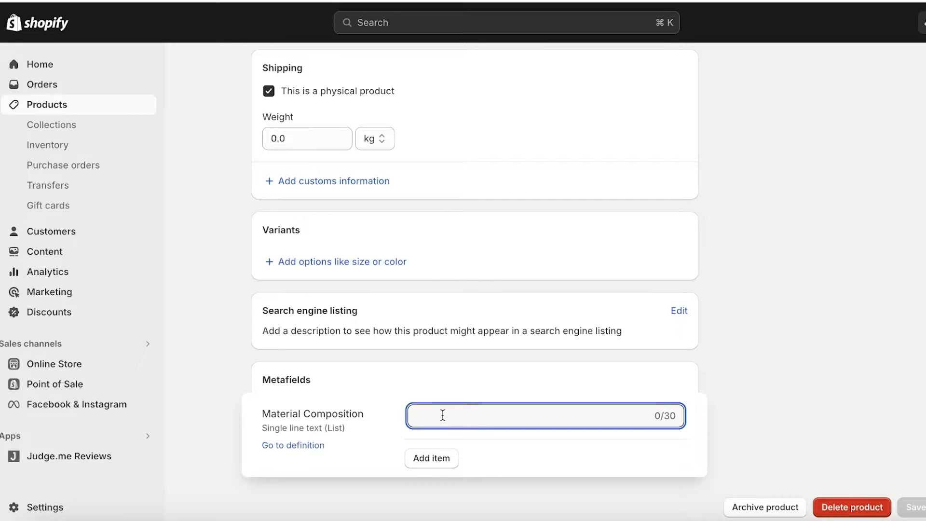
pyautogui.scroll(20, 443, 416)
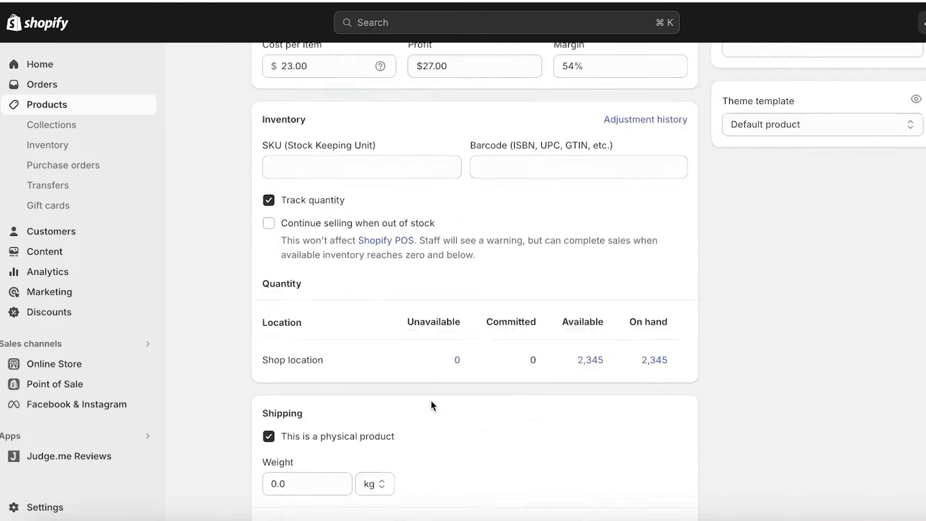
pyautogui.scroll(-10, 394, 146)
pyautogui.scroll(-8, 396, 162)
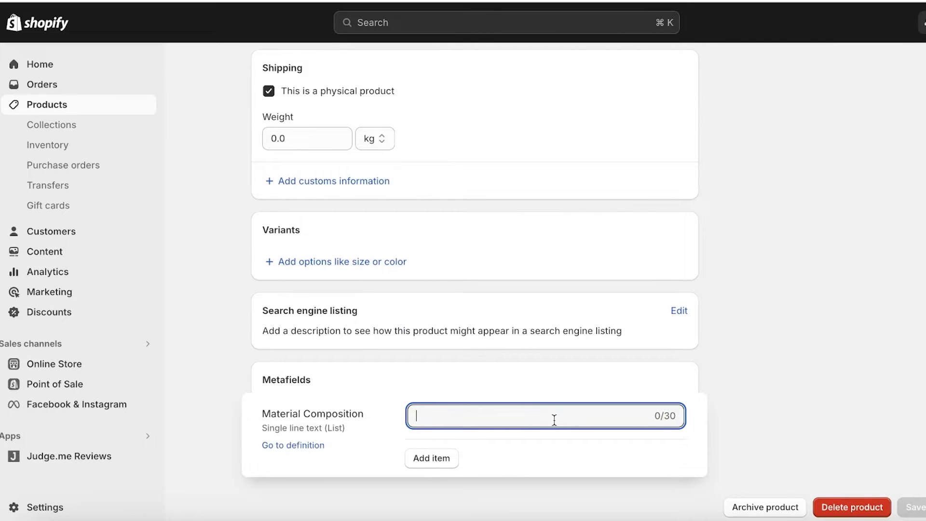
# Enter 20% Acrylic, 40% Silk and 40% Synthetic Silk Fiber as Material Composition values and try to save the product
pyautogui.write('A')
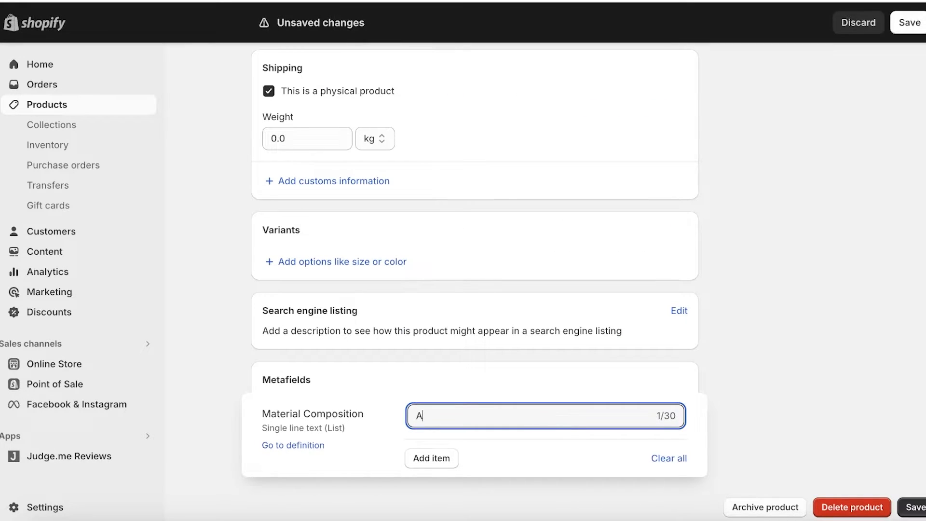
pyautogui.press('BackSpace')
pyautogui.write('20% Acrylic')
pyautogui.press('Return')
pyautogui.write('40% Silk')
pyautogui.press('Return')
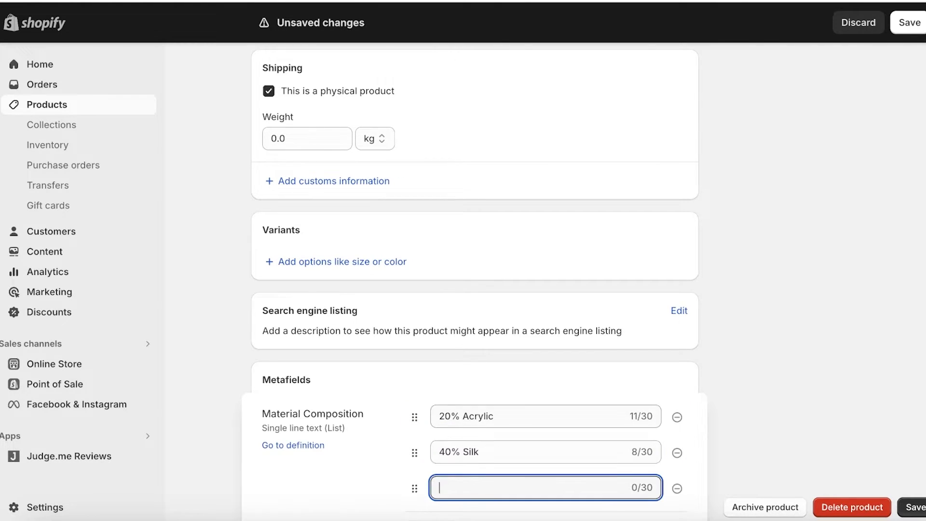
pyautogui.write('40% Synthetic Silk Fiber')
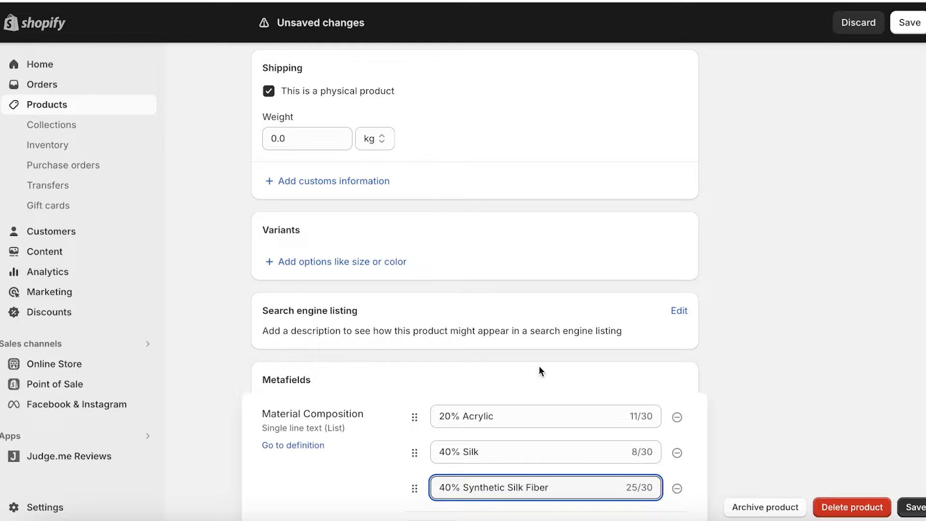
pyautogui.scroll(-1, 651, 386)
pyautogui.click(913, 472)
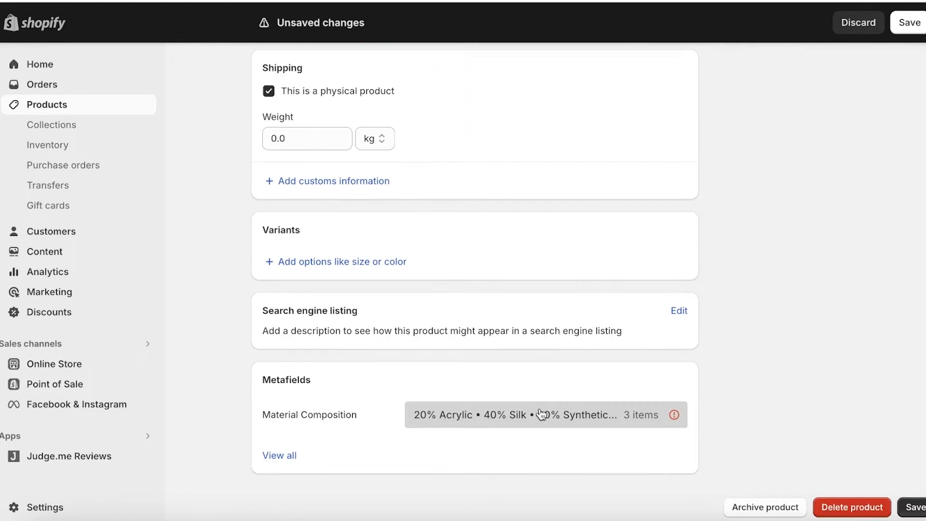
# Review the Material Composition values on the product and go to the metafield's definition
pyautogui.click(542, 414)
pyautogui.scroll(-2, 552, 420)
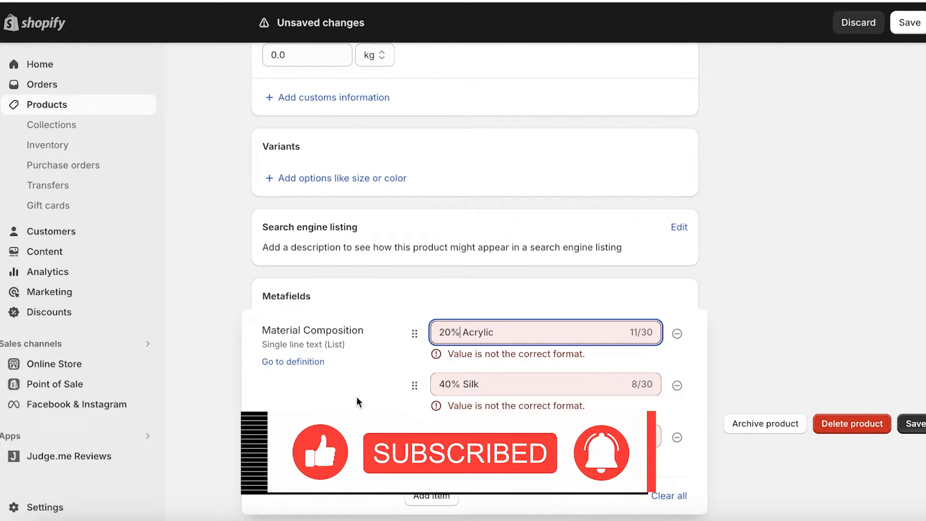
pyautogui.click(296, 363)
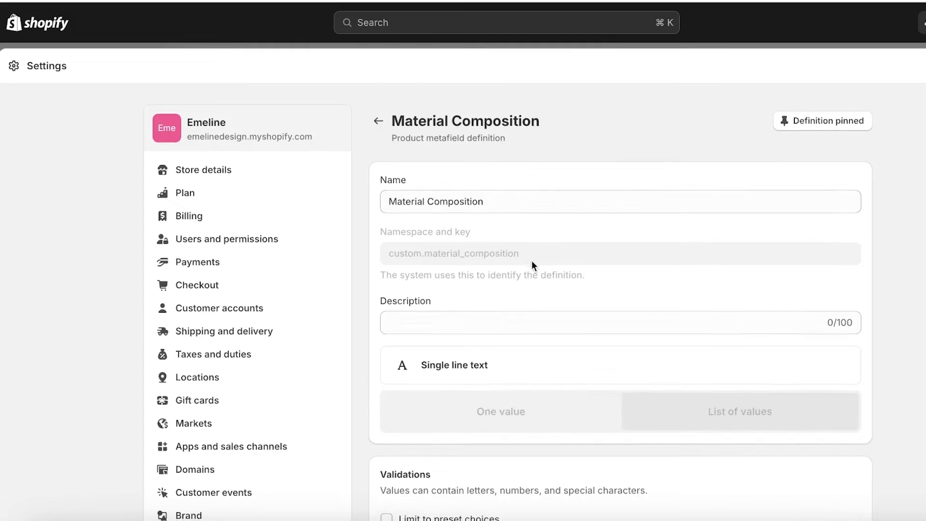
# Replace the definition's regular expression with the Alphanumeric characters pattern and save the definition
pyautogui.scroll(-5, 531, 263)
pyautogui.scroll(-3, 482, 263)
pyautogui.click(469, 215)
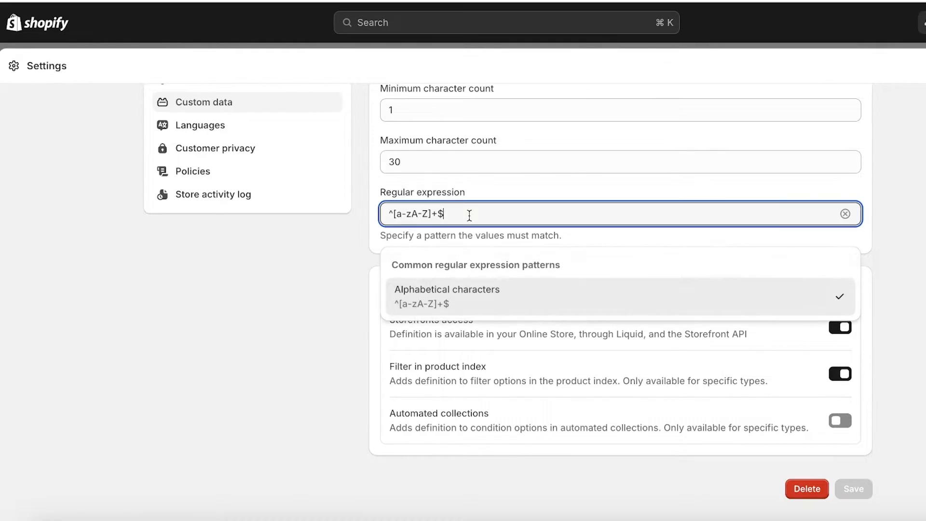
pyautogui.click(845, 214)
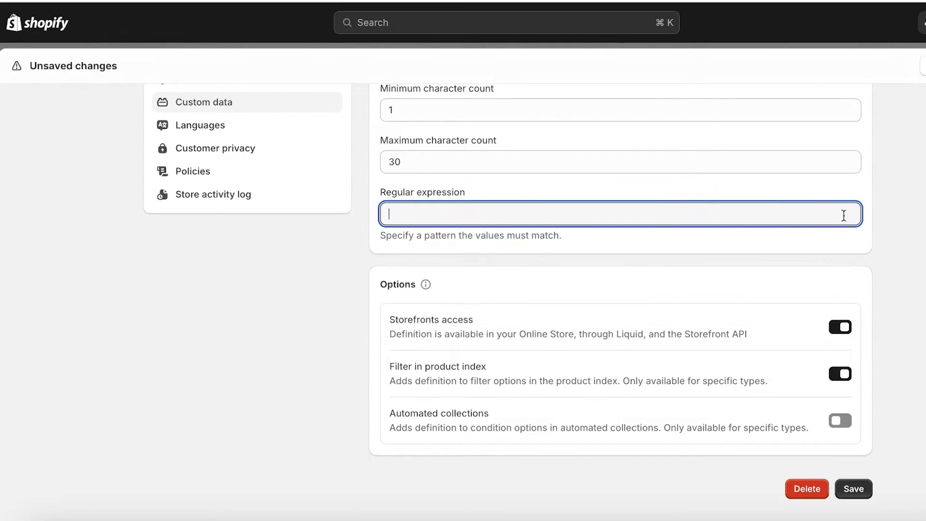
pyautogui.click(708, 217)
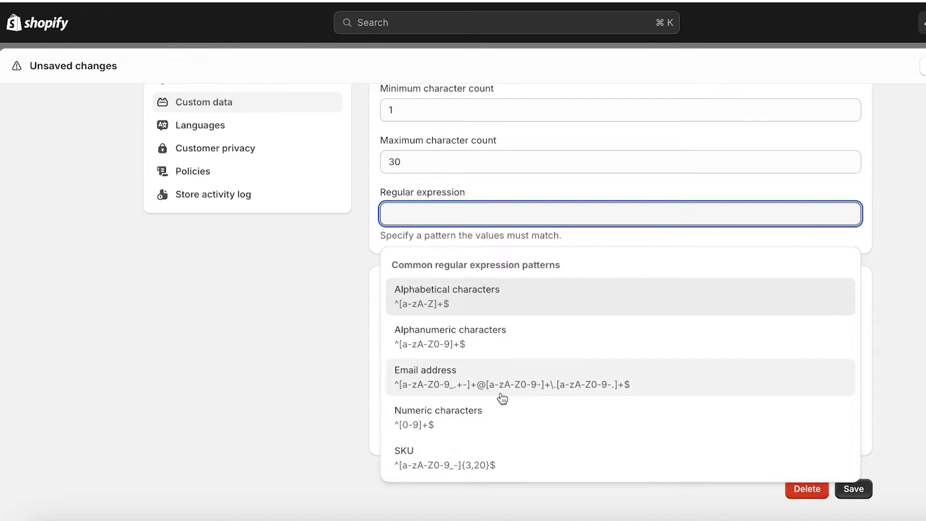
pyautogui.click(522, 345)
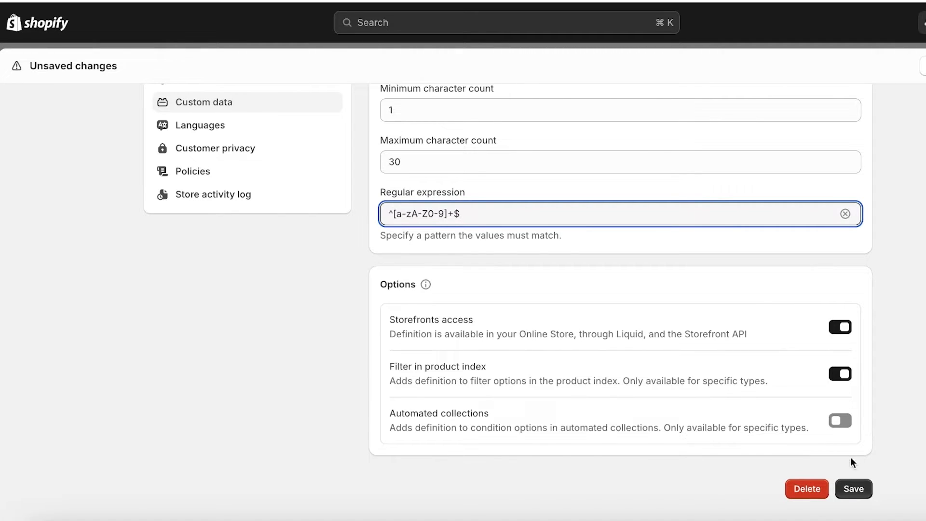
pyautogui.click(765, 212)
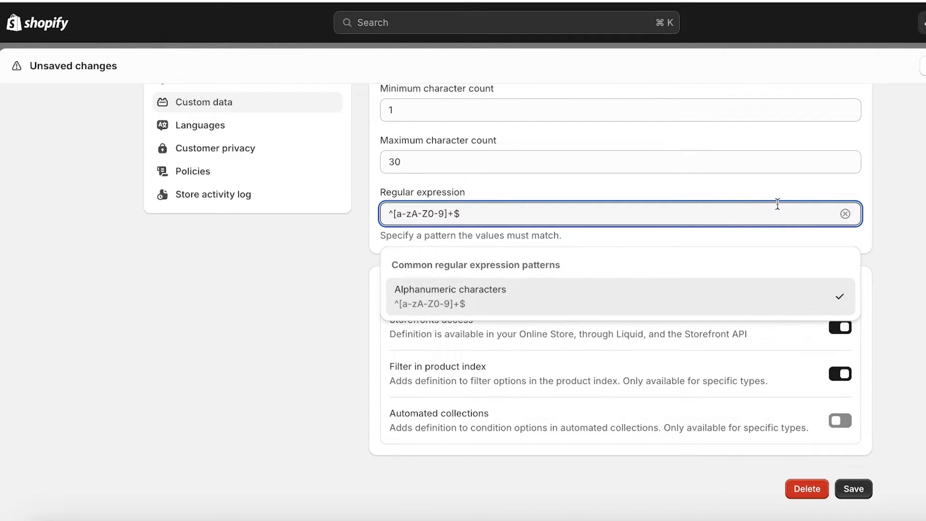
pyautogui.click(858, 494)
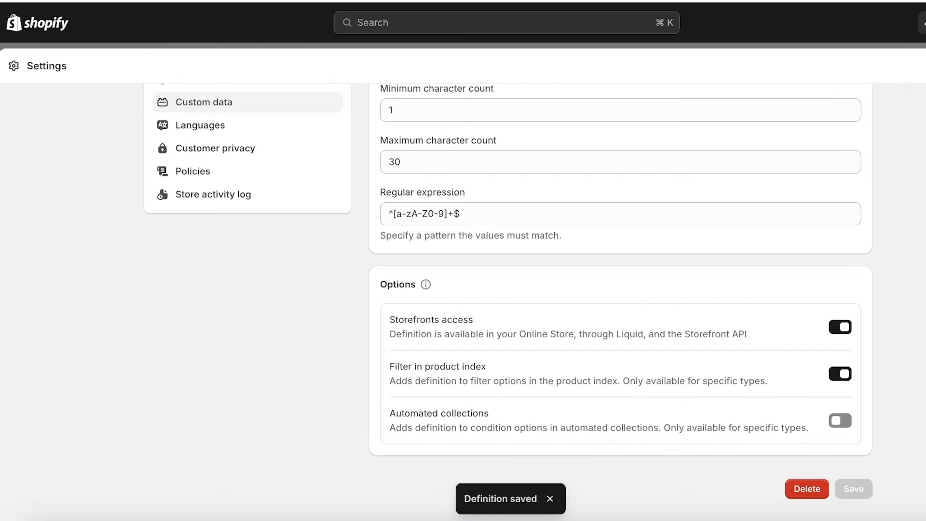
# Leave the definition settings and reopen the Silk Blouse product at its Metafields section
pyautogui.press('Escape')
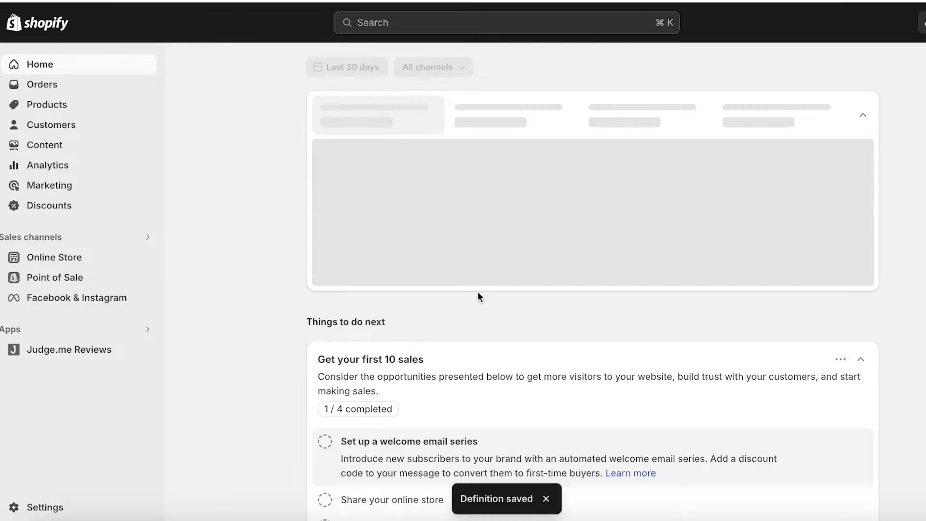
pyautogui.click(89, 105)
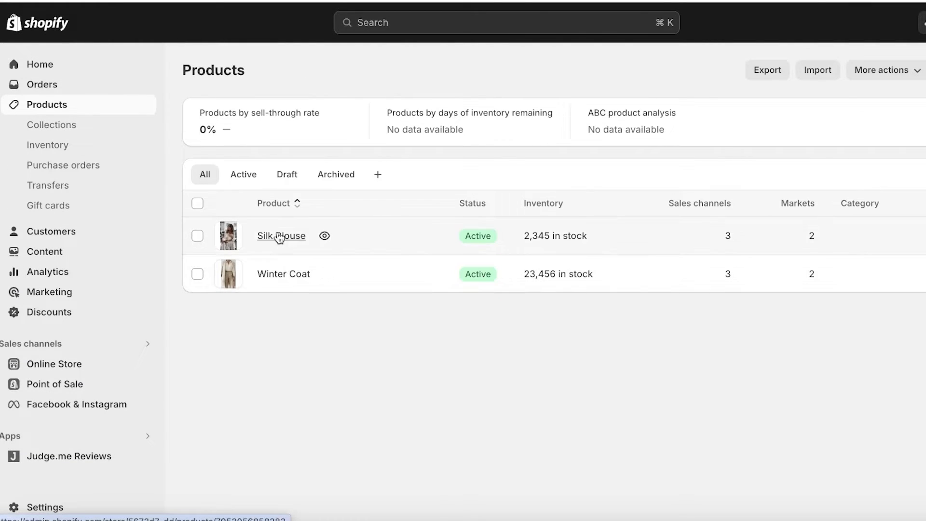
pyautogui.click(280, 237)
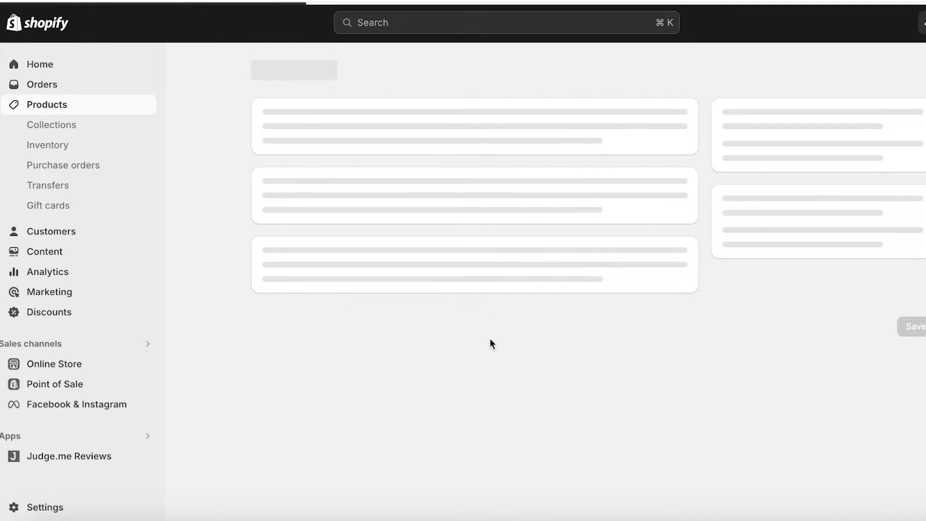
pyautogui.scroll(-10, 475, 317)
# Enter 40% Silk, 40% Synthetic Silk Fiber and 20% Acrylic as Material Composition values and try to save the product
pyautogui.click(479, 414)
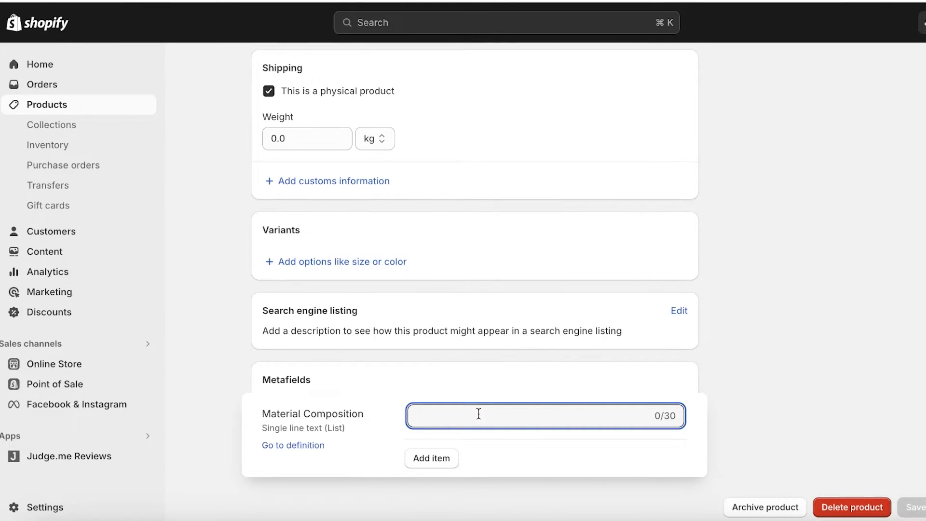
pyautogui.write('40% Silk')
pyautogui.press('Return')
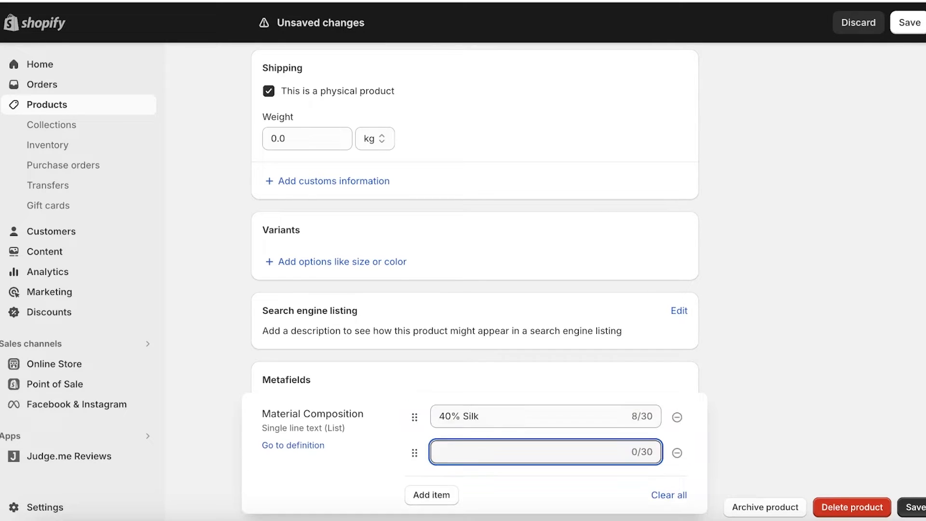
pyautogui.write('40% Synthetic Silk Fiber')
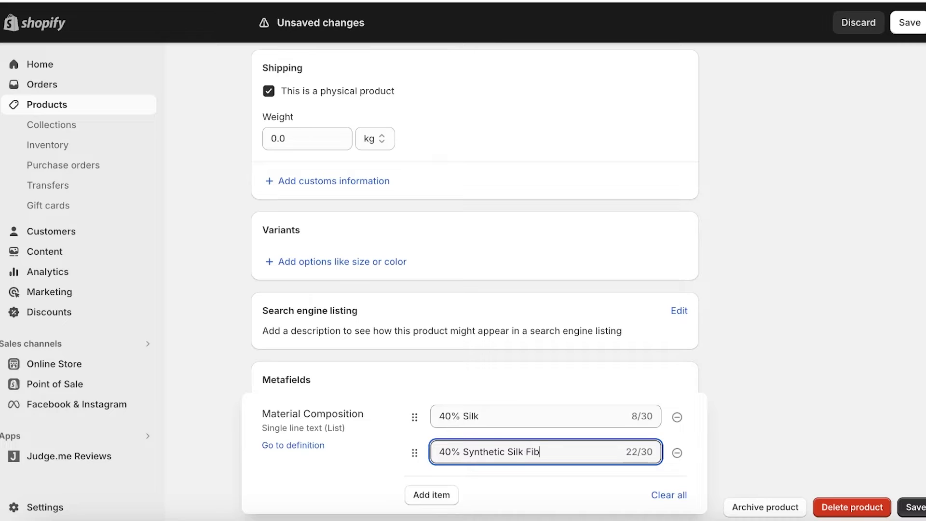
pyautogui.press('Return')
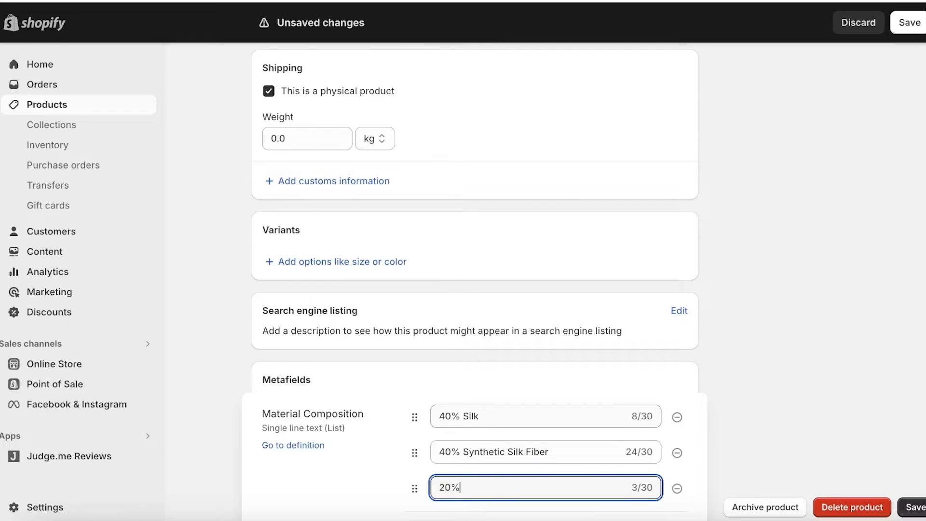
pyautogui.write('20% Acrylic')
pyautogui.press('Return')
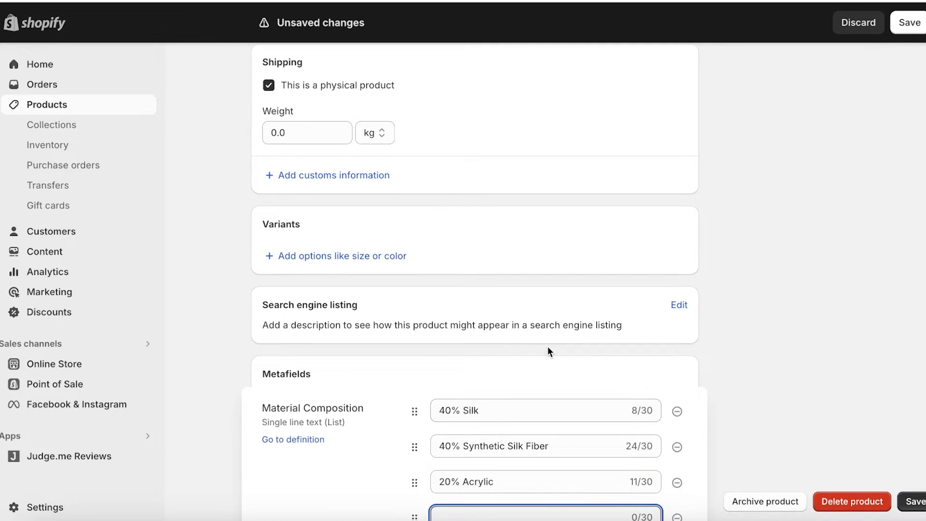
pyautogui.scroll(-2, 608, 337)
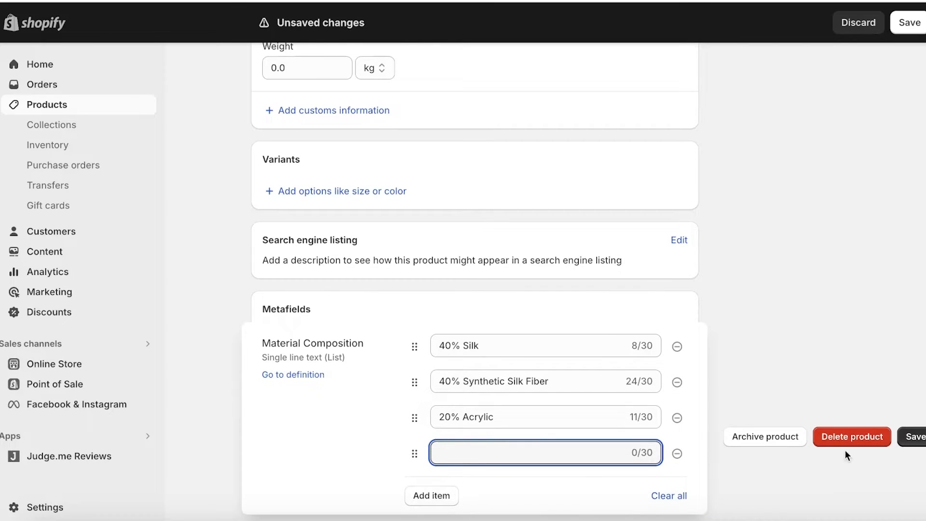
pyautogui.click(912, 437)
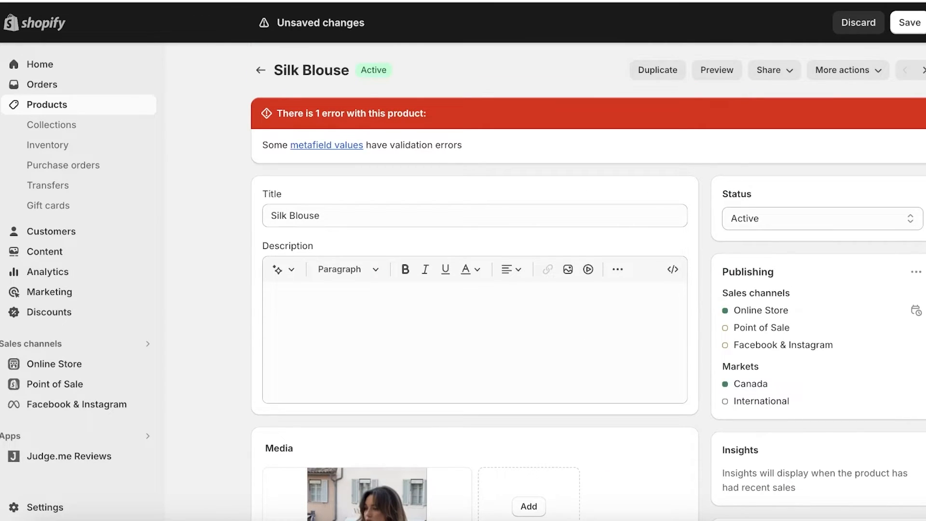
# Reduce the rejected Material Composition values to the single entry Silk and save the product
pyautogui.click(327, 145)
pyautogui.click(506, 415)
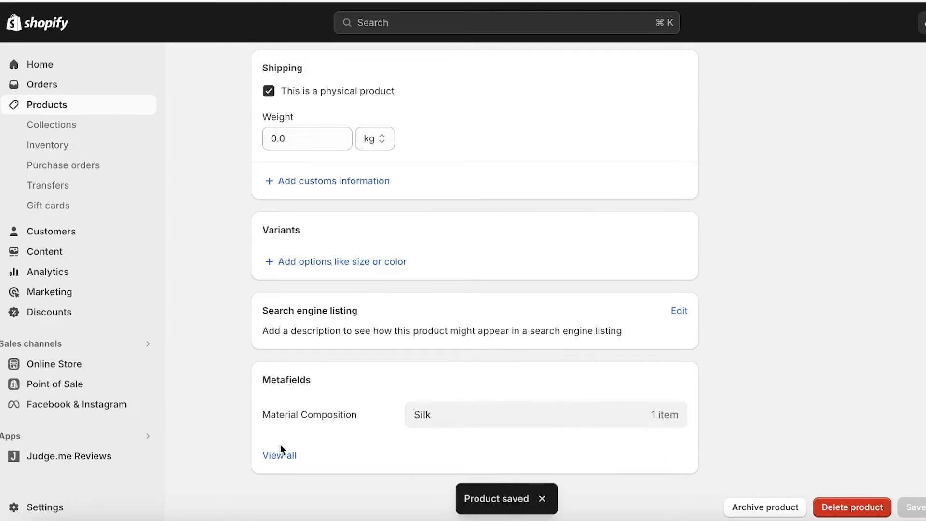
# On the full product metafields page, change Silk to 40Silk, add 40SyntheticSilk as a second item, and save
pyautogui.click(282, 456)
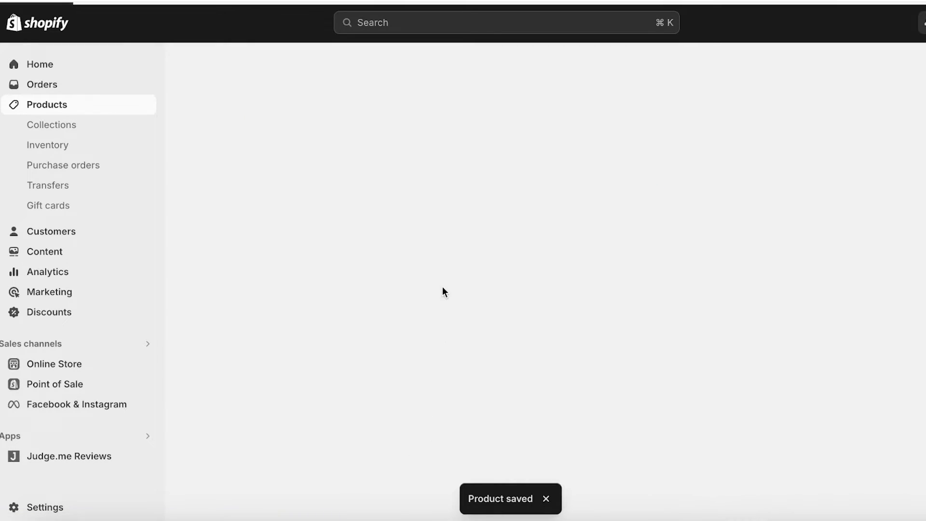
pyautogui.click(512, 144)
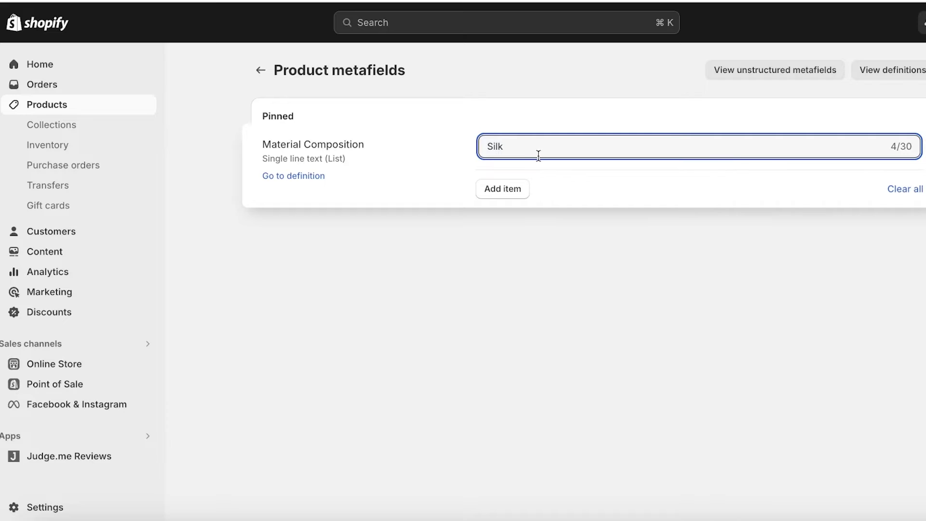
pyautogui.click(488, 154)
pyautogui.write('40')
pyautogui.click(488, 188)
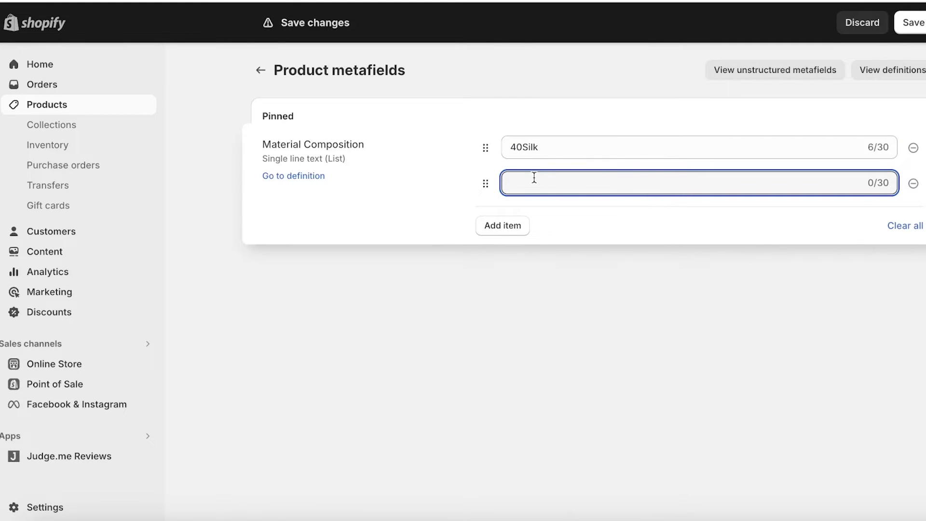
pyautogui.write('40SyntheticSilk')
pyautogui.press('Return')
pyautogui.click(260, 70)
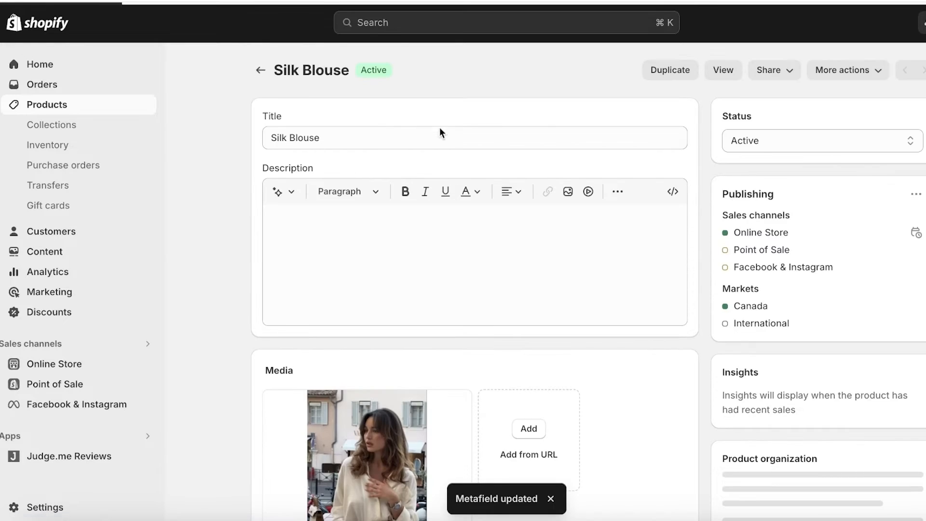
# Check the product's Material Composition values, then view the online store and look through a product page
pyautogui.scroll(-10, 439, 128)
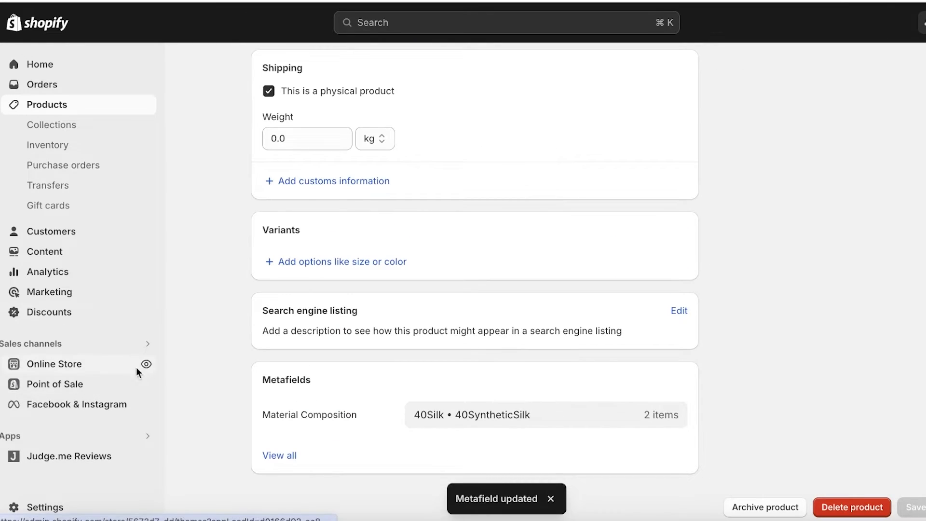
pyautogui.click(137, 370)
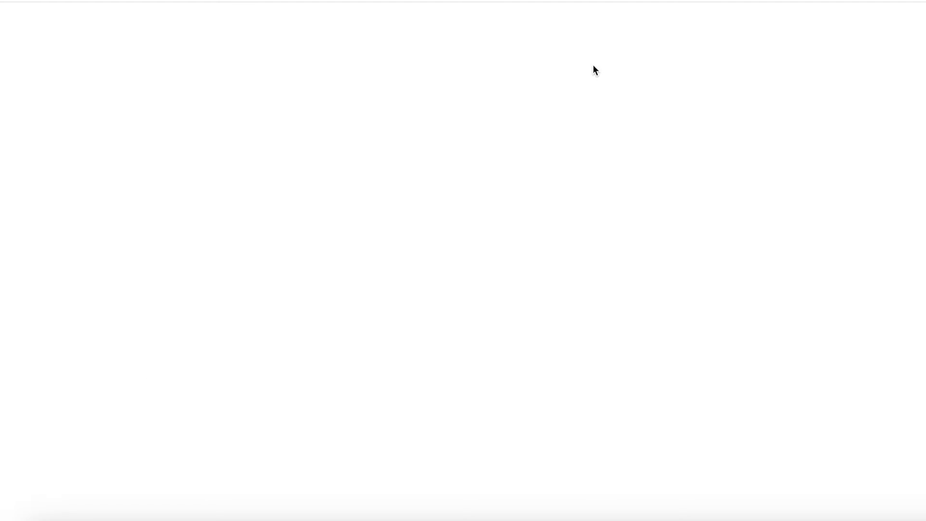
pyautogui.click(235, 172)
pyautogui.scroll(-10, 910, 144)
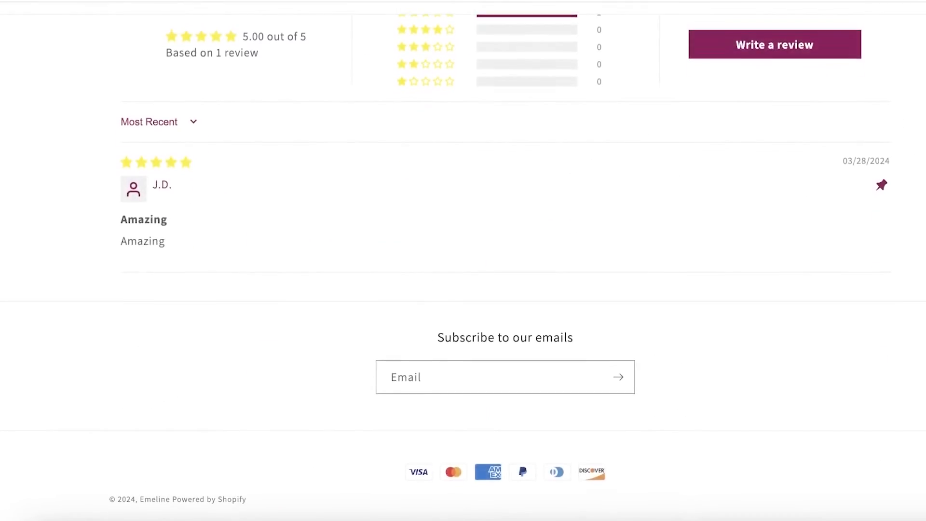
# Open the Dawn theme for customization and switch the editor to the default product template
pyautogui.scroll(5, 921, 142)
pyautogui.scroll(-1, 716, 246)
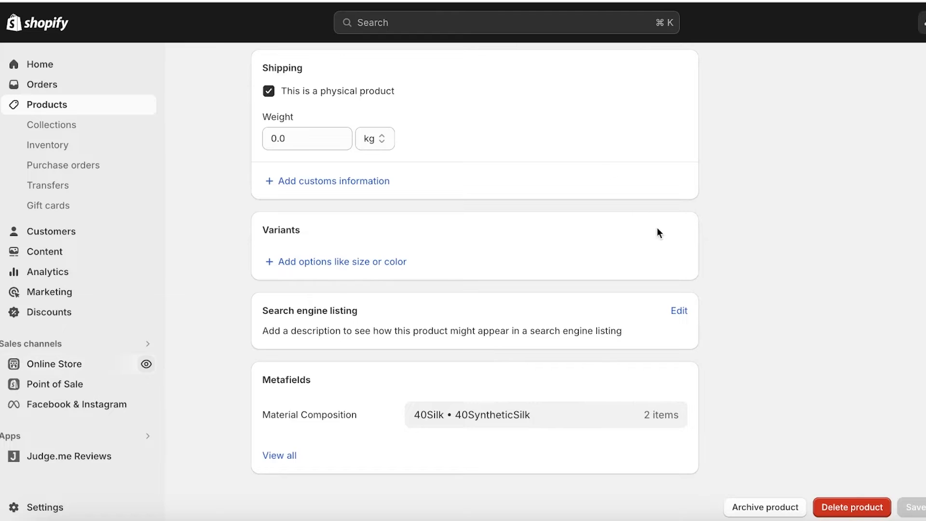
pyautogui.scroll(10, 283, 240)
pyautogui.scroll(-10, 327, 329)
pyautogui.click(117, 365)
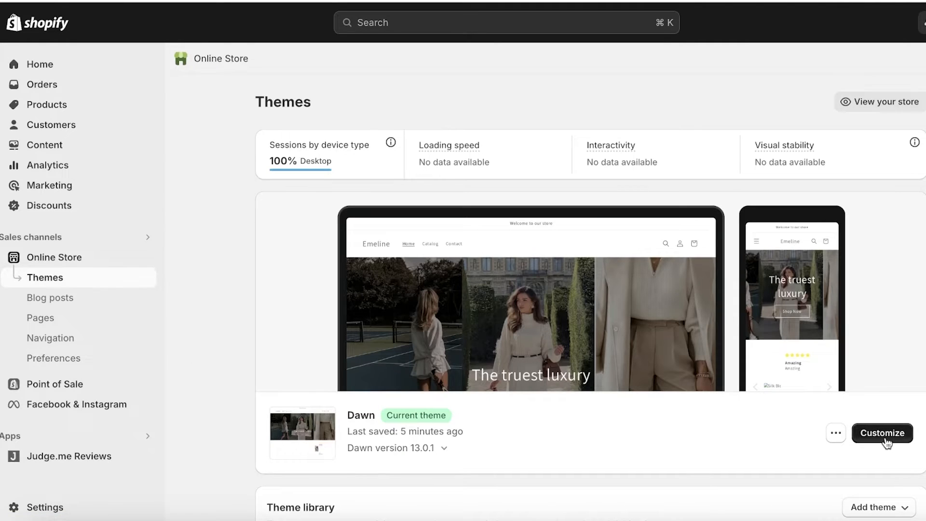
pyautogui.click(884, 434)
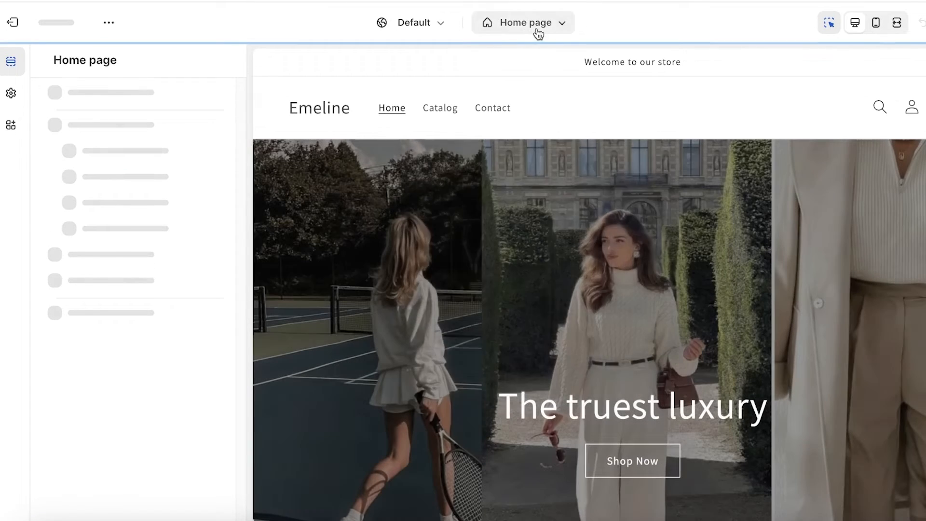
pyautogui.click(538, 26)
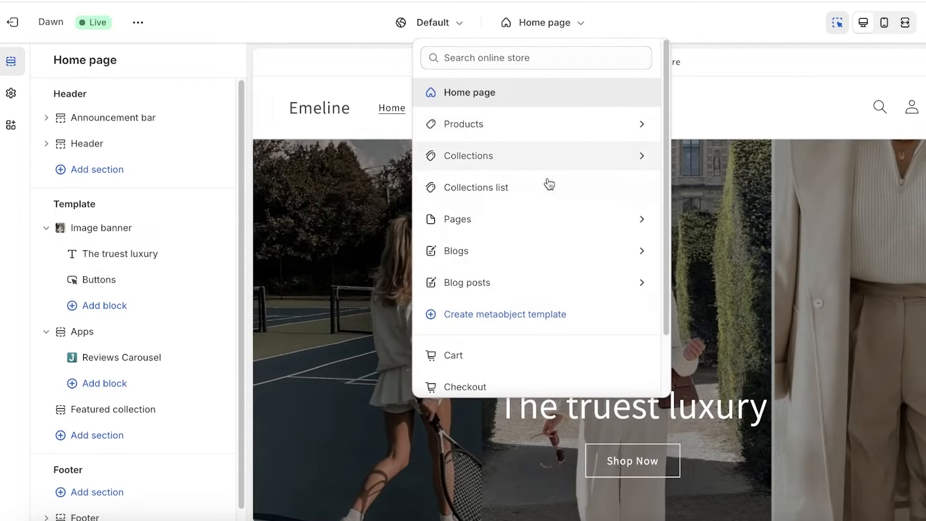
pyautogui.click(523, 131)
pyautogui.click(518, 139)
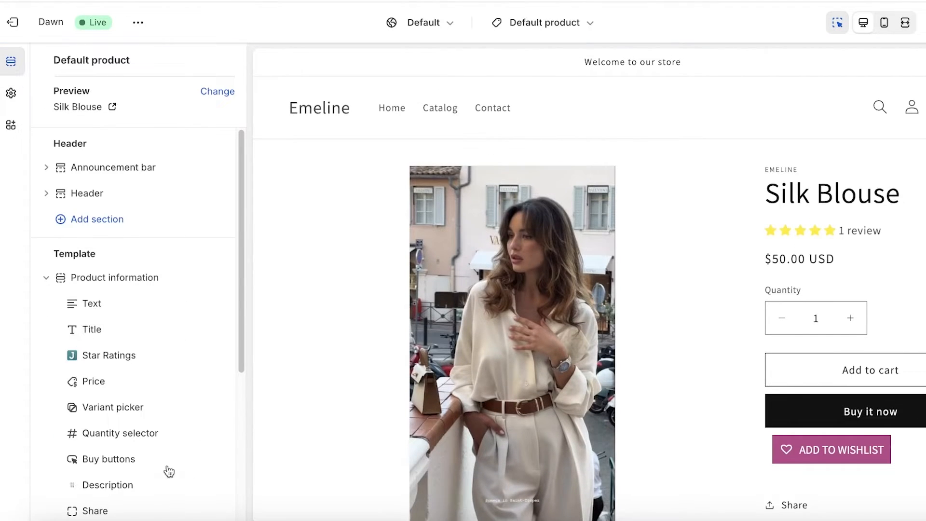
# Check the blocks available for the product information and search the available sections for meta
pyautogui.scroll(-5, 116, 313)
pyautogui.click(106, 290)
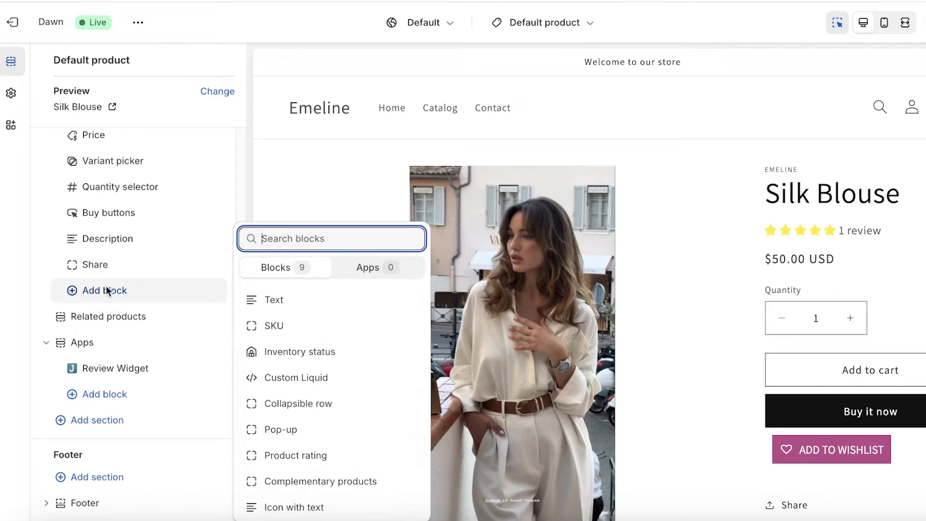
pyautogui.click(94, 421)
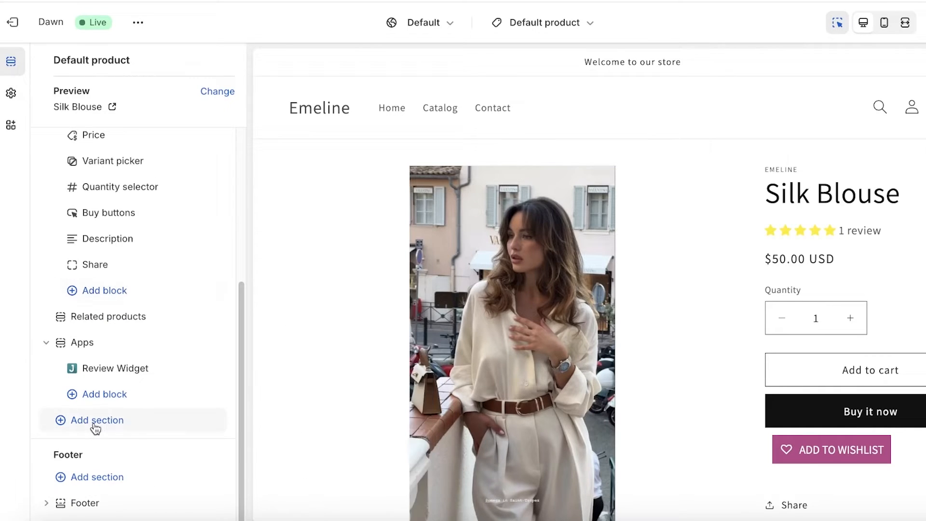
pyautogui.scroll(-3, 318, 338)
pyautogui.write('met')
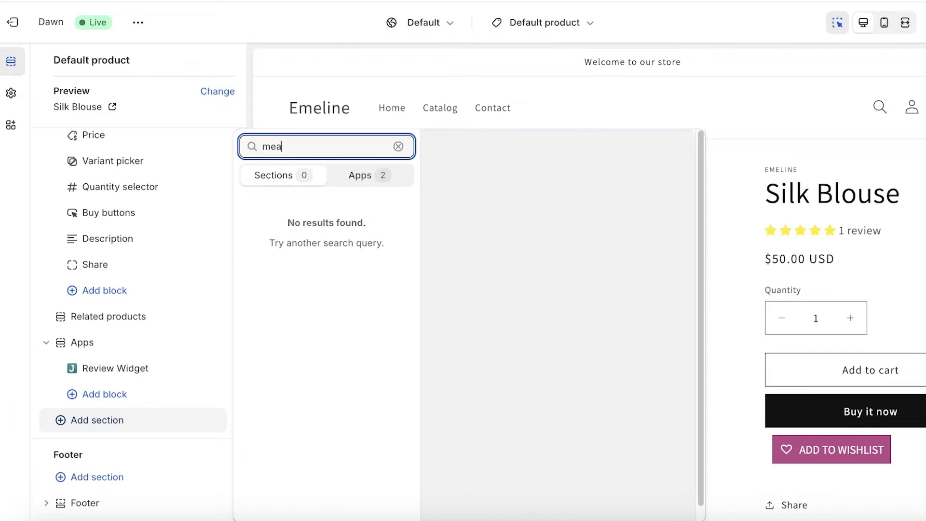
pyautogui.press('BackSpace')
pyautogui.write('ta')
pyautogui.click(94, 292)
pyautogui.click(94, 292)
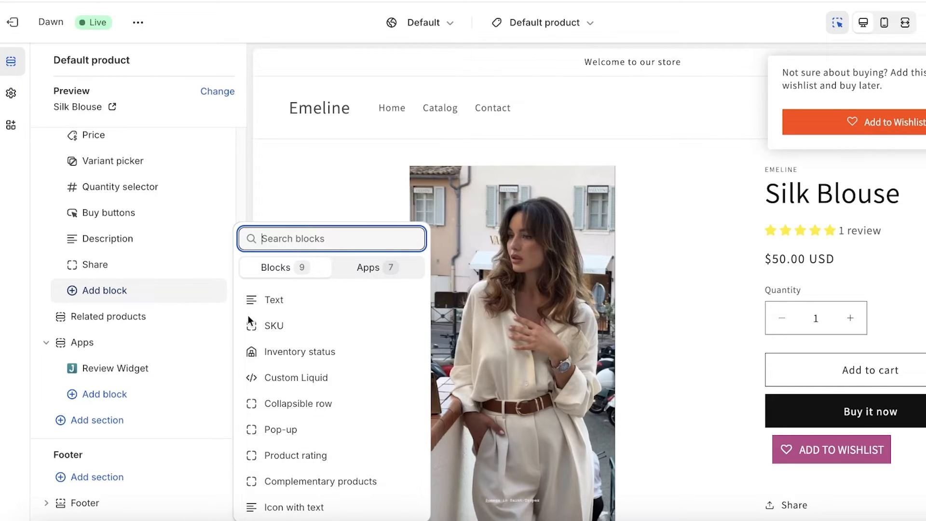
pyautogui.click(105, 397)
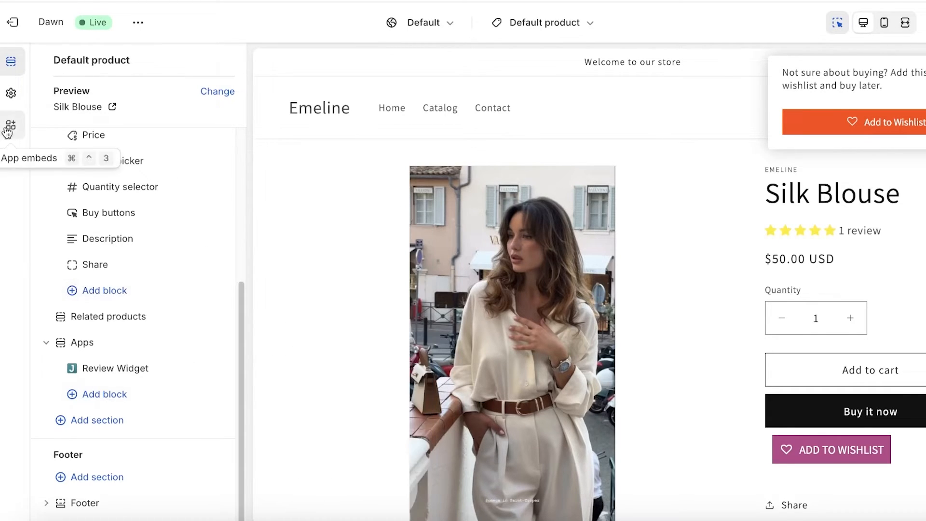
# Look through the theme settings categories and the app embeds for a metafield option
pyautogui.click(11, 93)
pyautogui.scroll(-5, 96, 256)
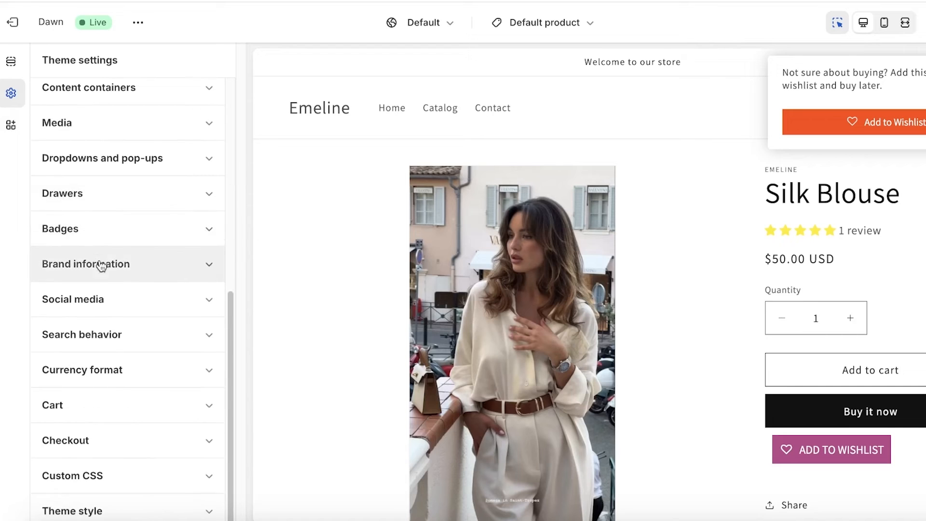
pyautogui.scroll(4, 57, 283)
pyautogui.scroll(-5, 57, 284)
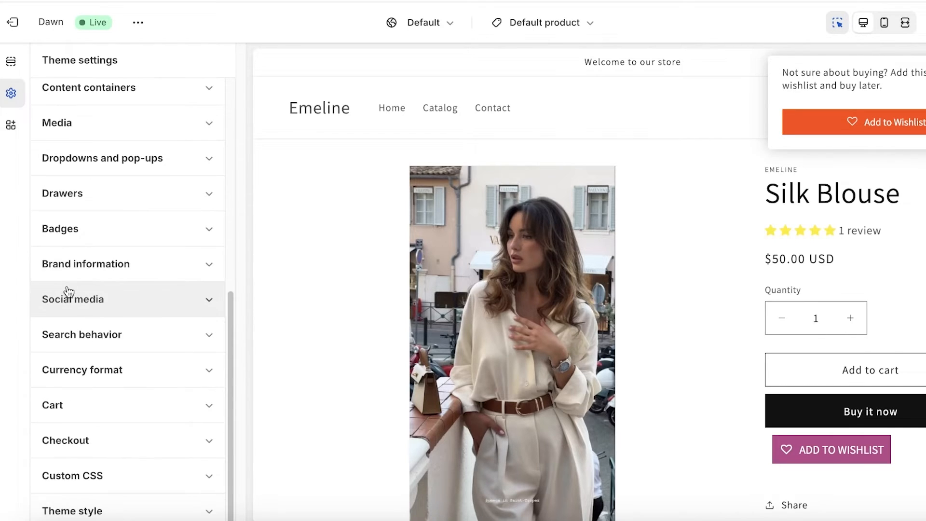
pyautogui.scroll(7, 90, 416)
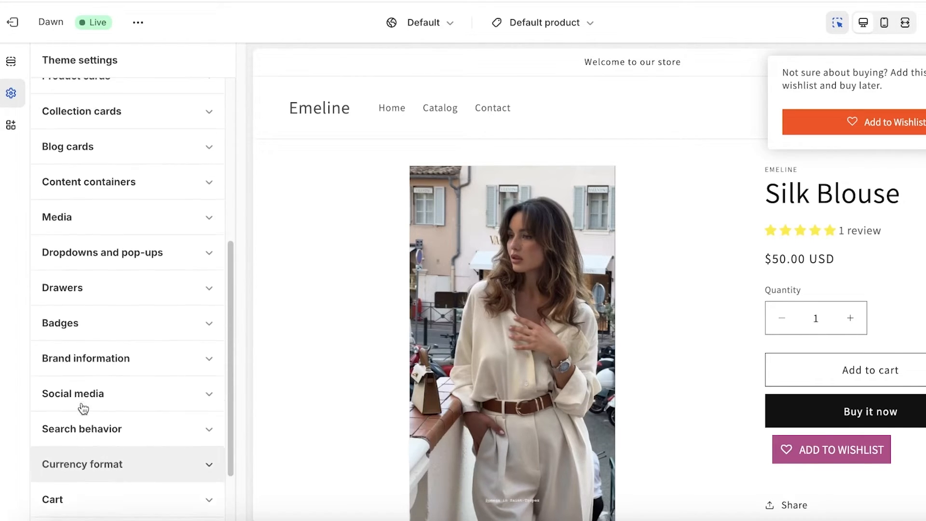
pyautogui.scroll(2, 68, 241)
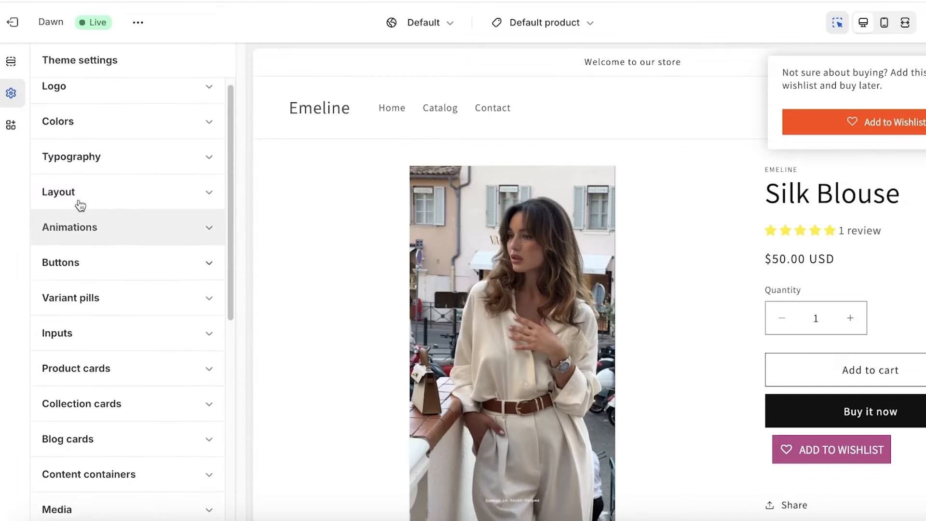
pyautogui.click(11, 125)
pyautogui.click(78, 99)
pyautogui.write('e')
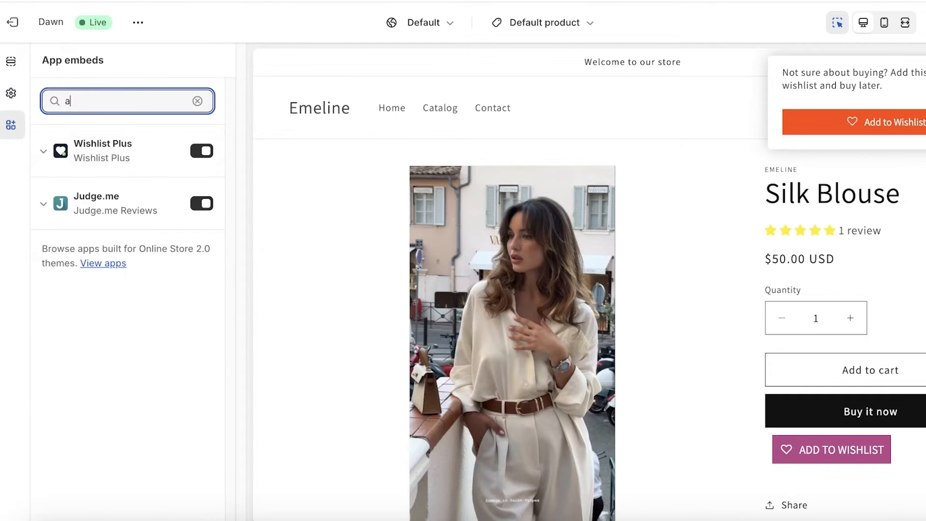
pyautogui.press('BackSpace')
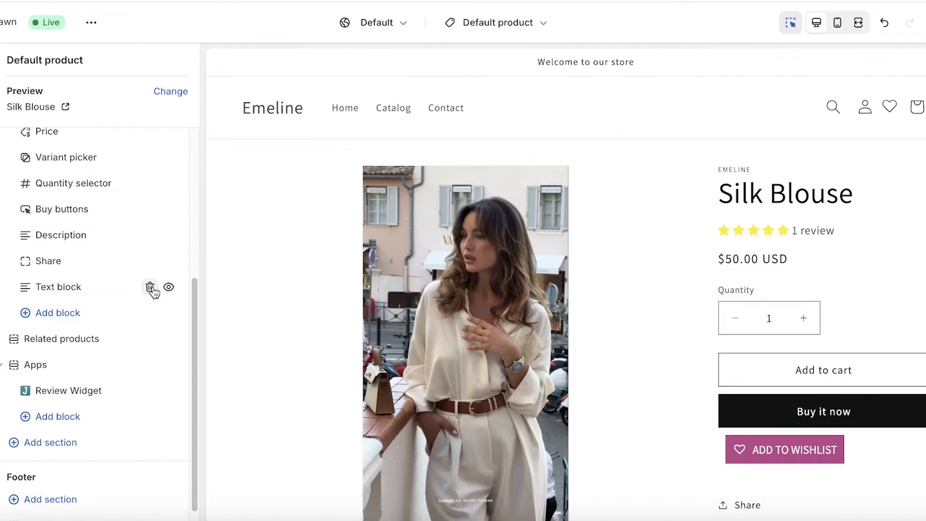
# Remove the text block below Share in the product information and add a fresh Text block there
pyautogui.click(150, 288)
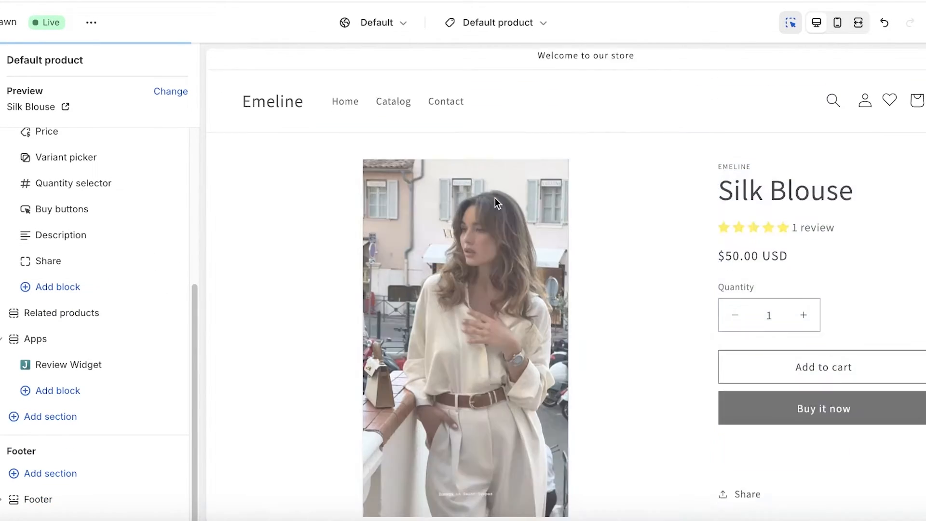
pyautogui.click(60, 288)
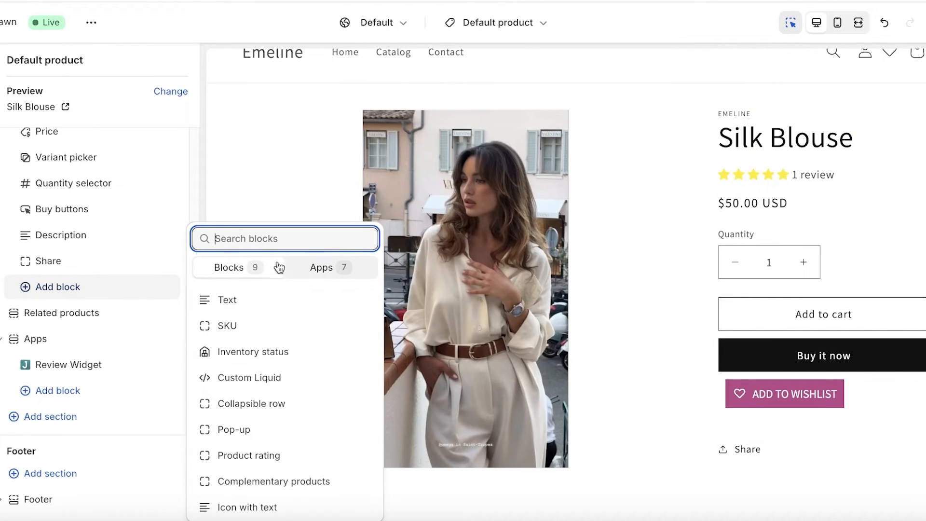
pyautogui.click(236, 302)
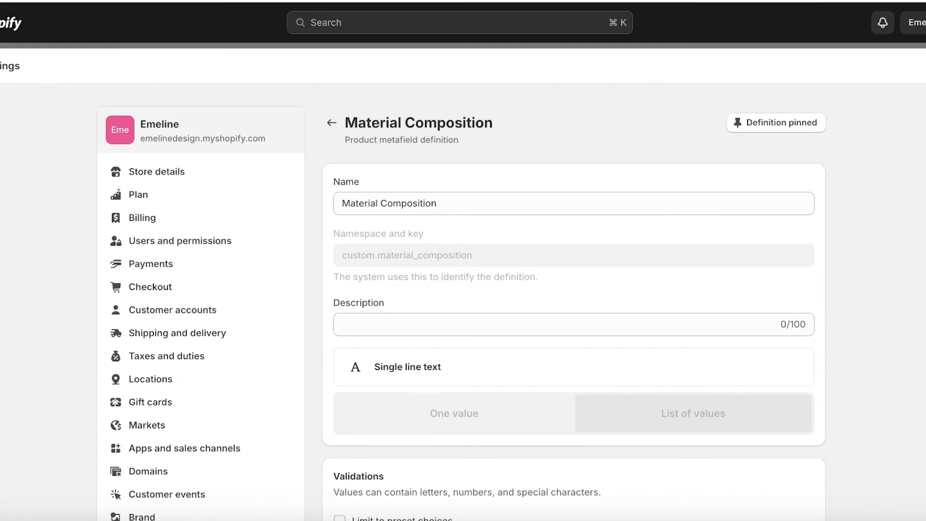
# Review the Material Composition metafield definition, then set the new text block's wording to Materail in Subtitle style
pyautogui.scroll(-1, 386, 229)
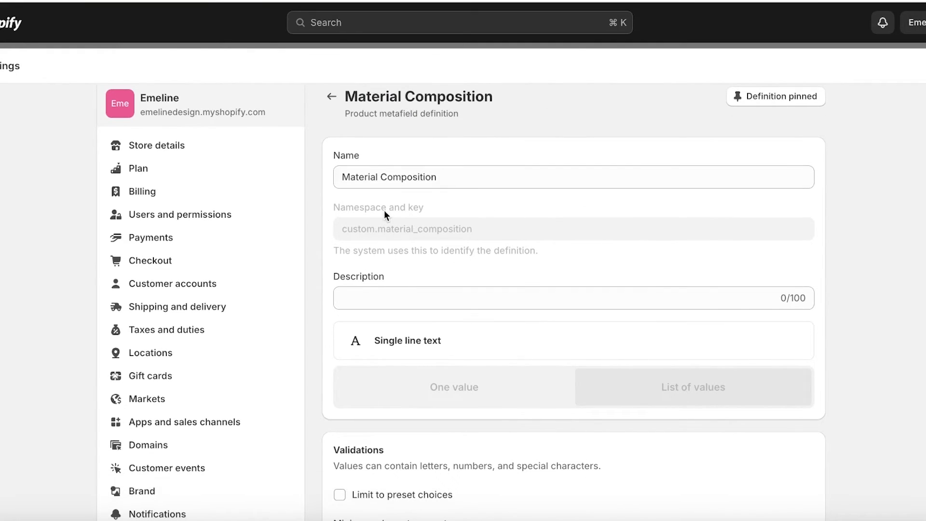
pyautogui.scroll(-1, 386, 215)
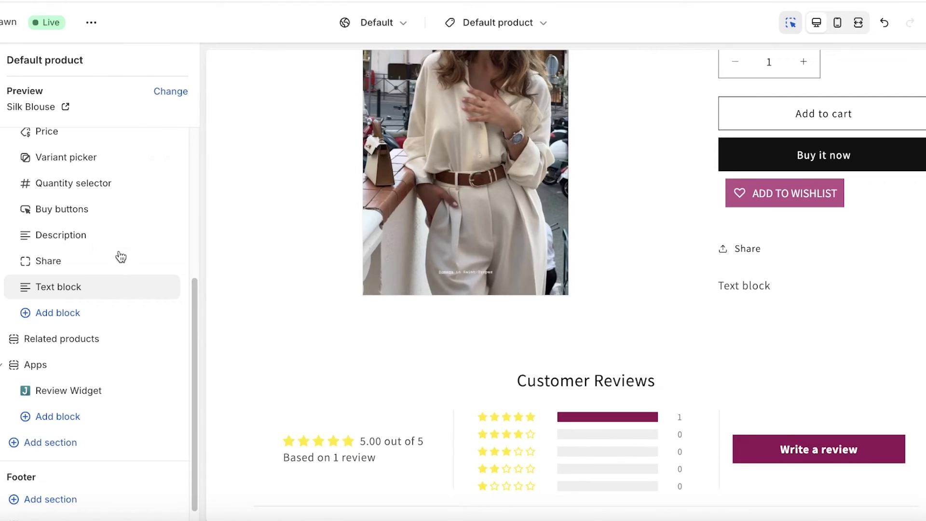
pyautogui.click(89, 287)
pyautogui.click(56, 165)
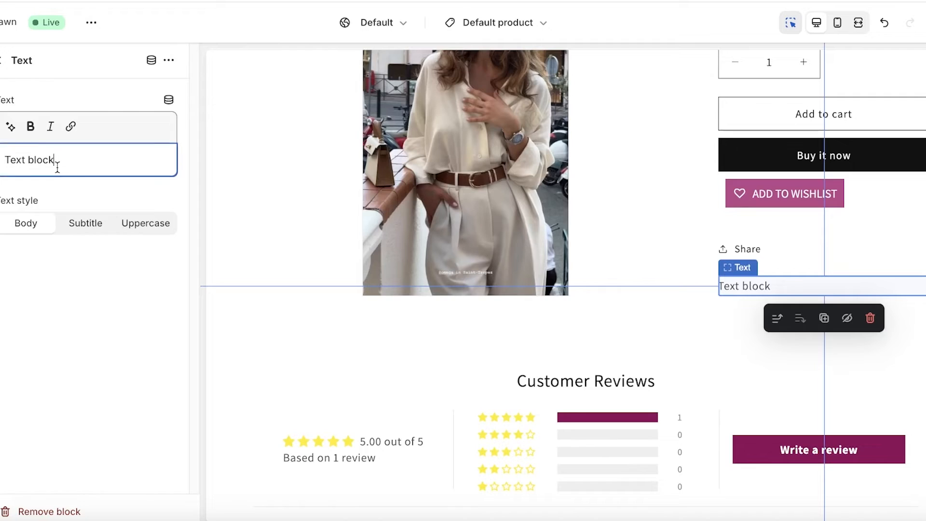
pyautogui.tripleClick(57, 166)
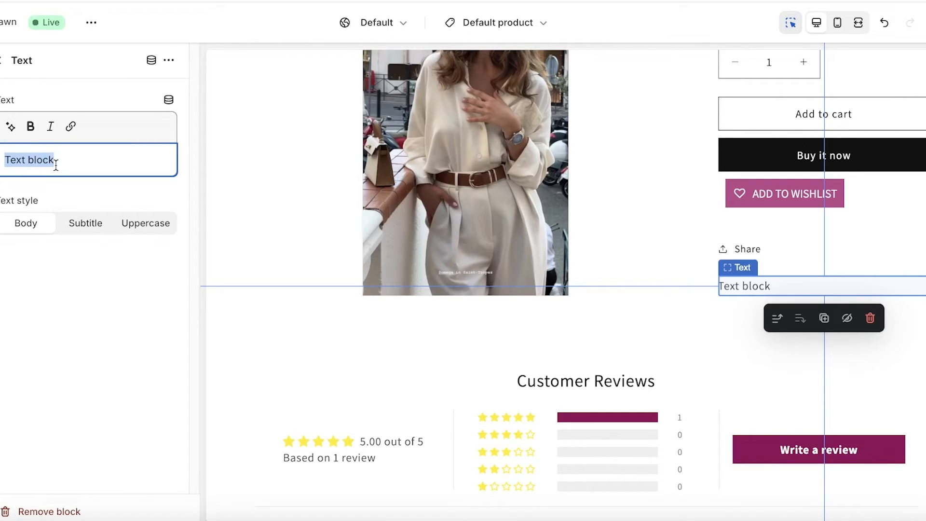
pyautogui.write('\\')
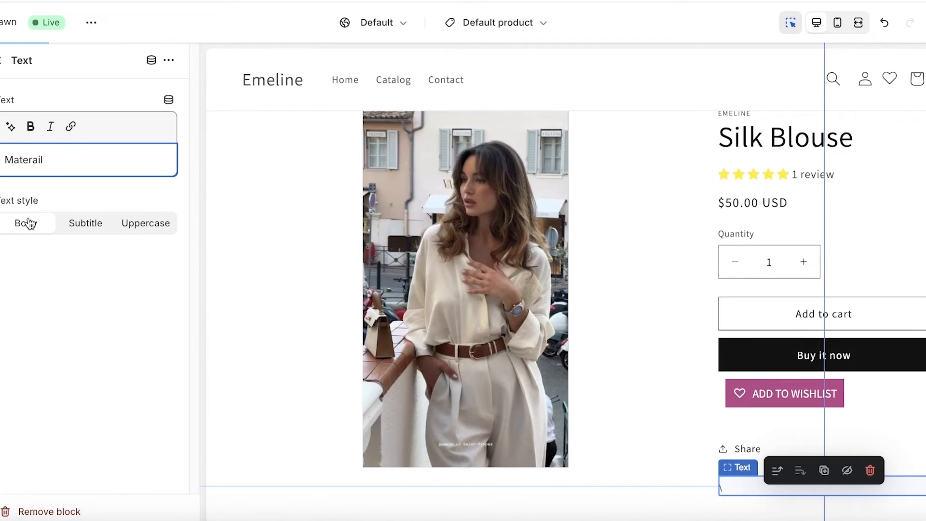
pyautogui.click(84, 227)
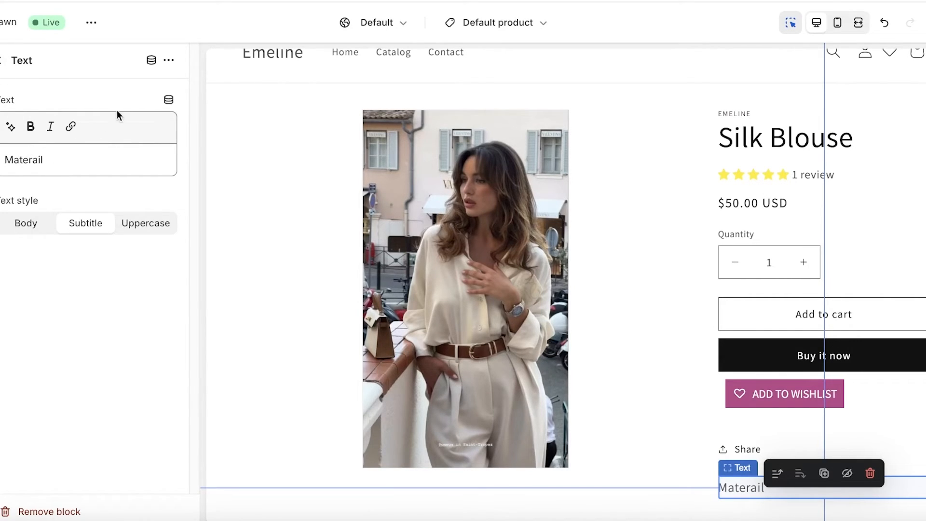
# Connect the text block to the product's Material Composition metafield and delete the word Materail in front of it
pyautogui.click(169, 102)
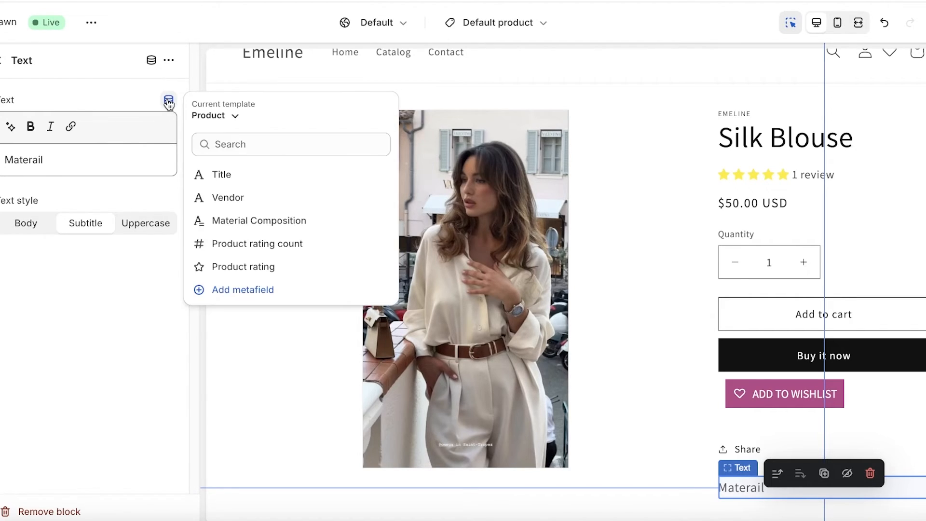
pyautogui.click(296, 230)
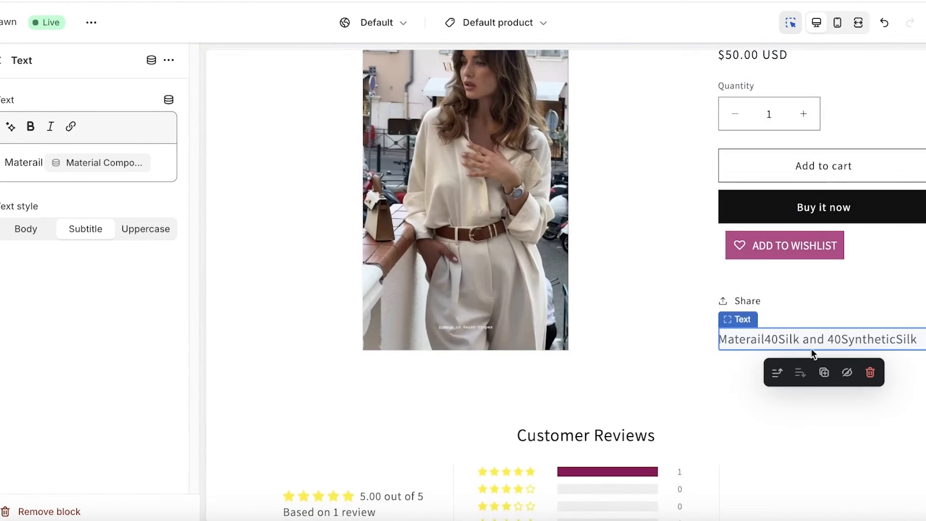
pyautogui.doubleClick(27, 167)
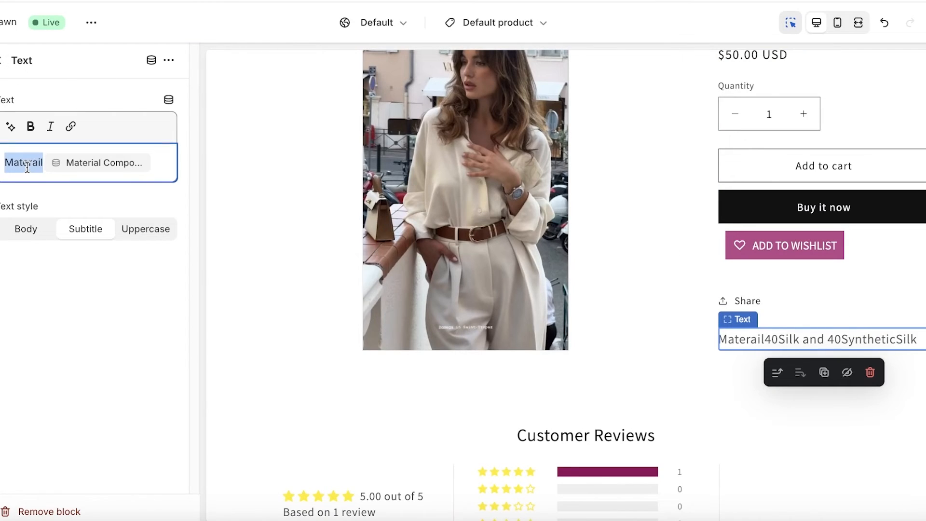
pyautogui.press('BackSpace')
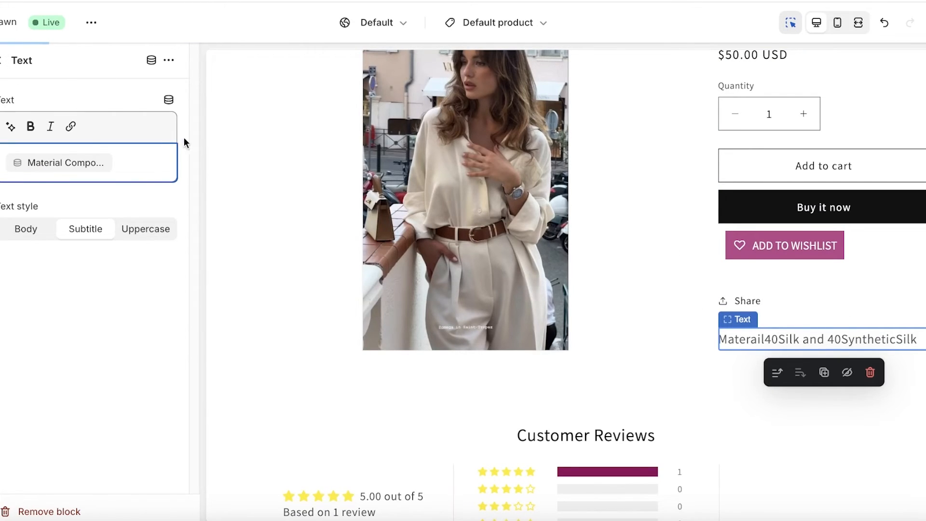
pyautogui.scroll(1, 713, 254)
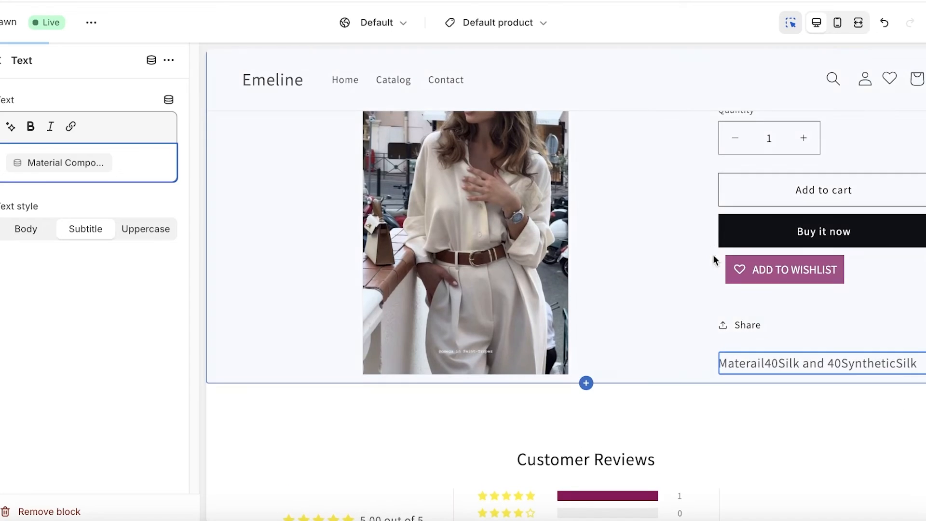
# Add a Collapsible row block below the text block in the product information and open its settings
pyautogui.click(1, 71)
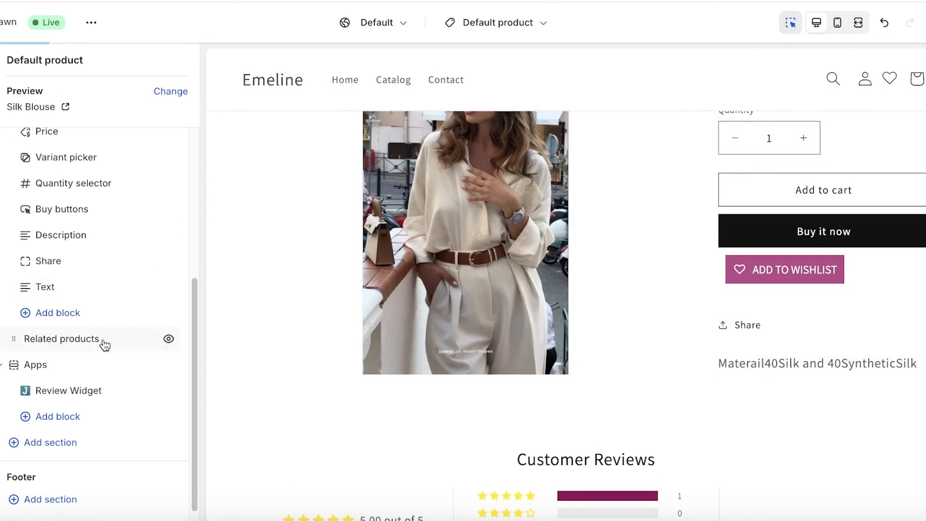
pyautogui.click(56, 443)
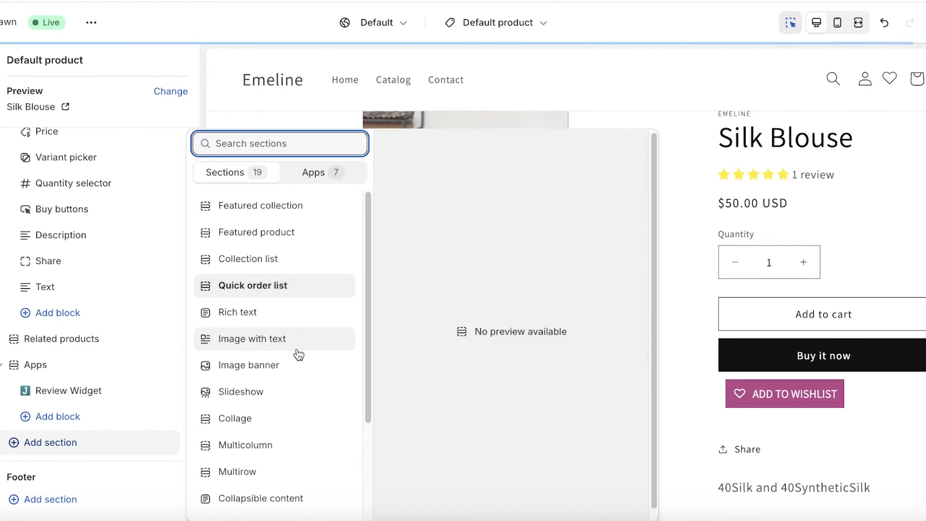
pyautogui.click(58, 313)
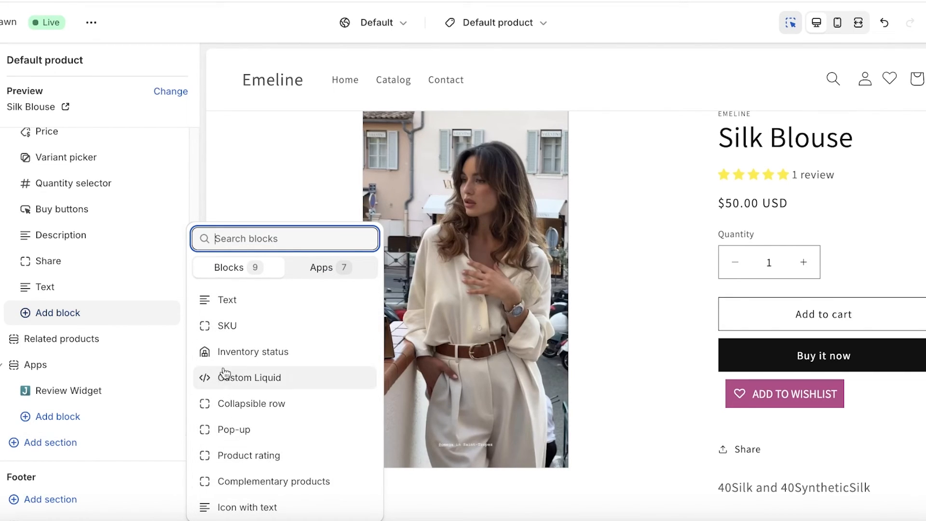
pyautogui.click(248, 405)
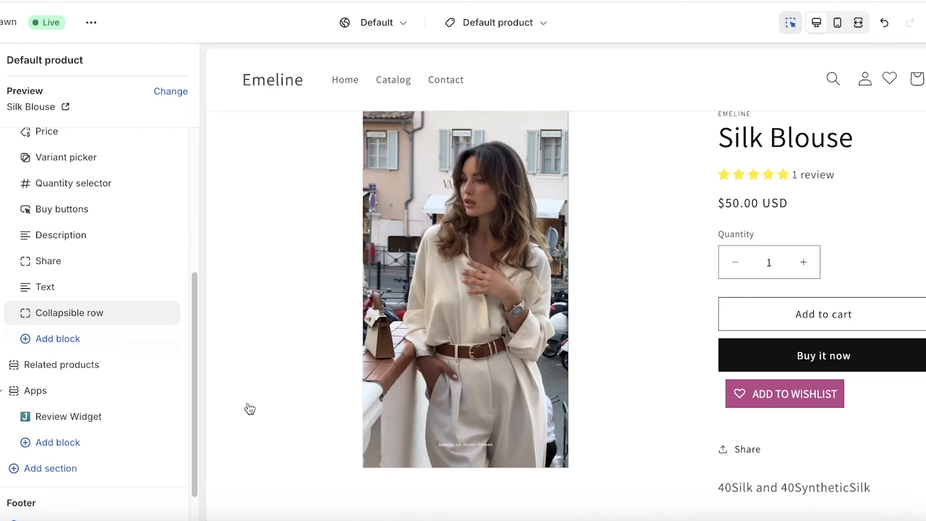
pyautogui.click(69, 314)
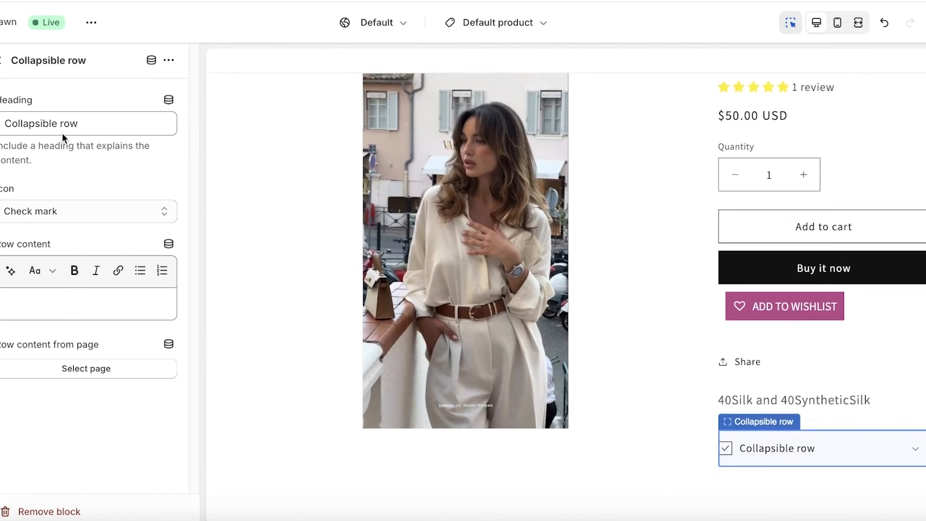
# Set the collapsible row's icon to None and its heading to Fabric Composition
pyautogui.click(82, 209)
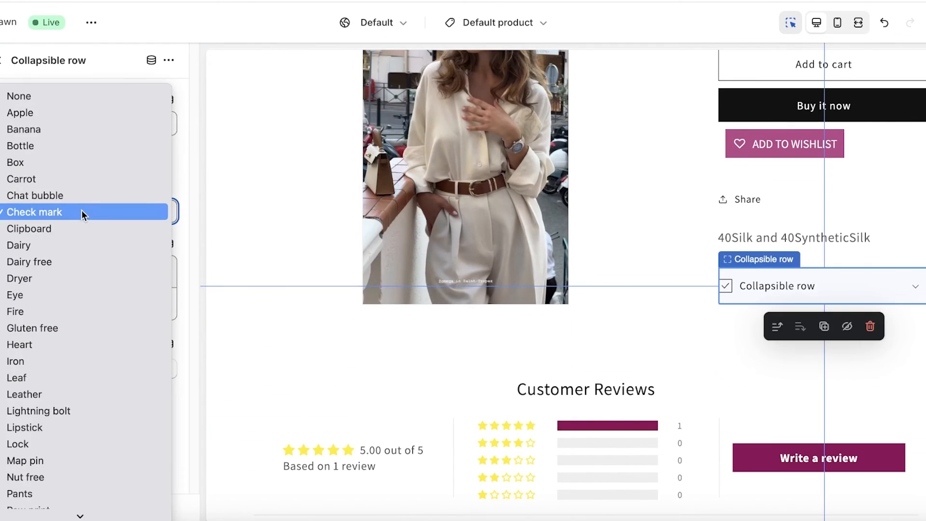
pyautogui.click(67, 99)
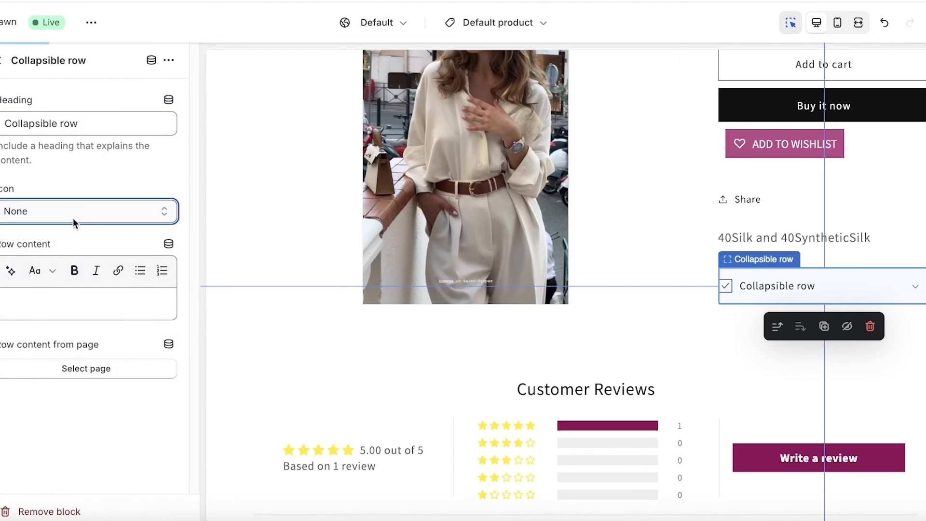
pyautogui.tripleClick(76, 124)
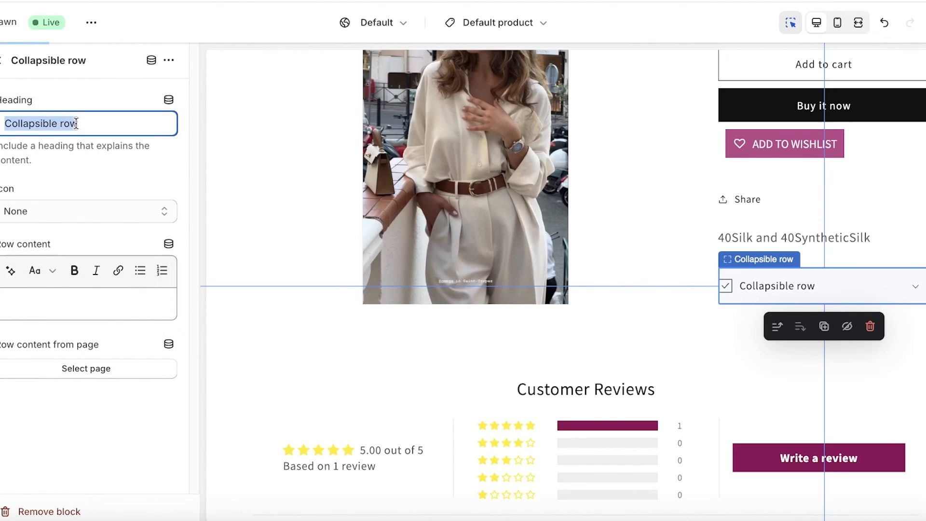
pyautogui.write('Ma')
pyautogui.write('Fab')
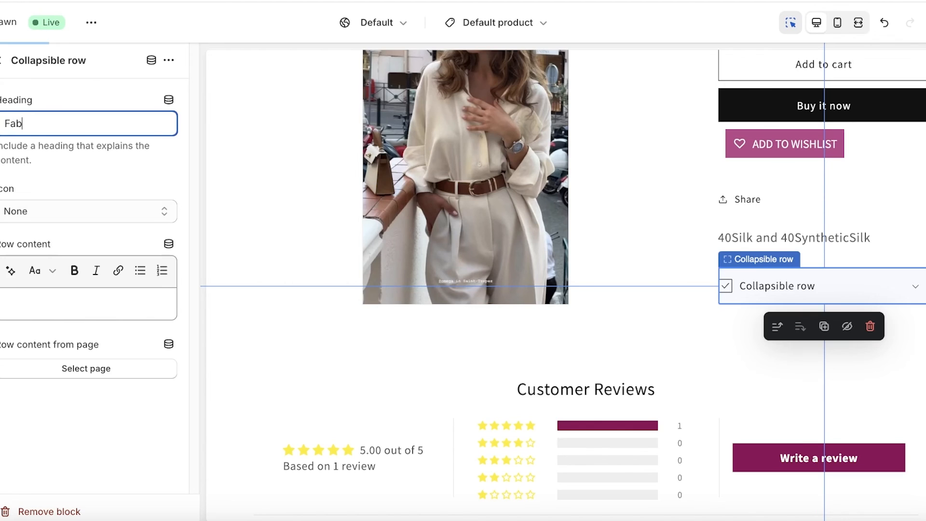
pyautogui.write('ric Composition')
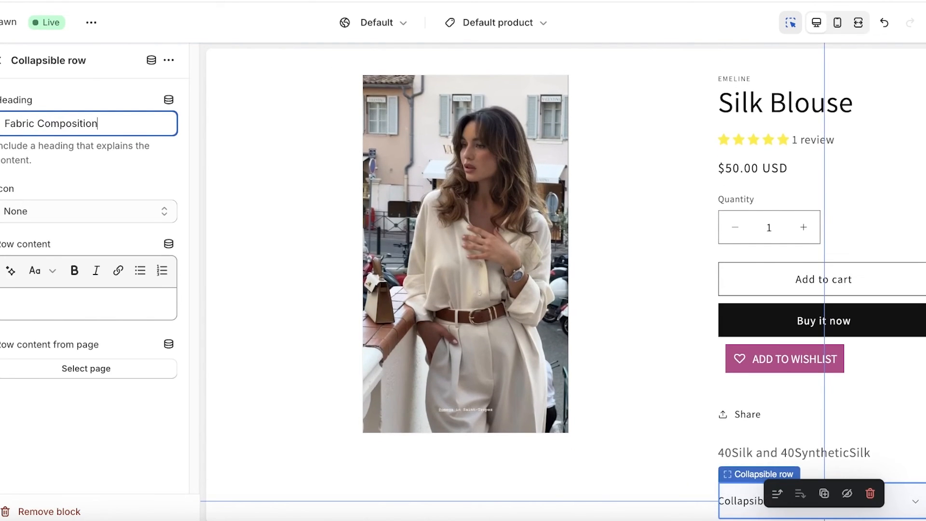
pyautogui.click(167, 245)
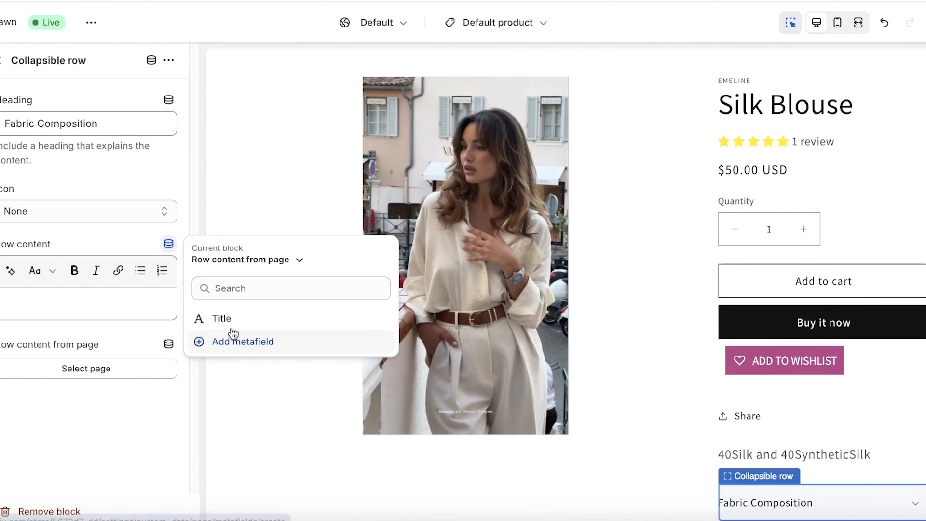
pyautogui.click(74, 315)
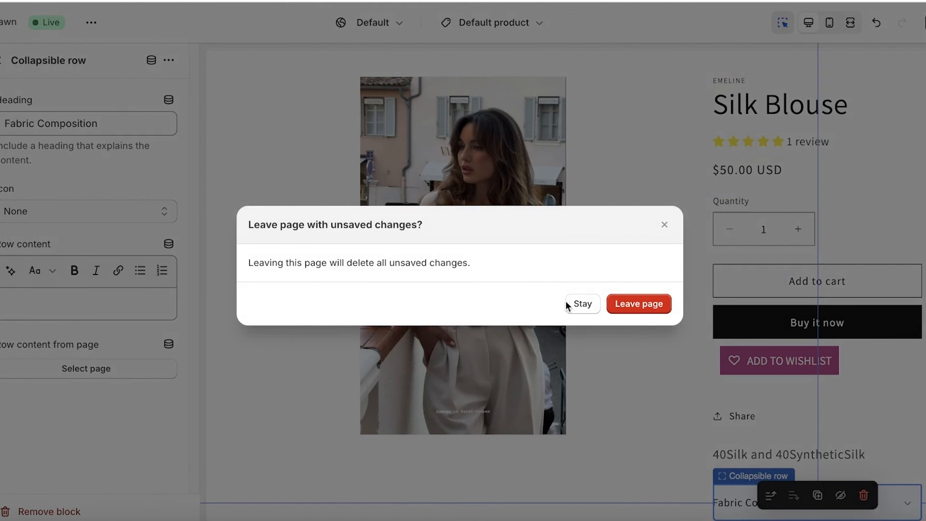
pyautogui.click(665, 225)
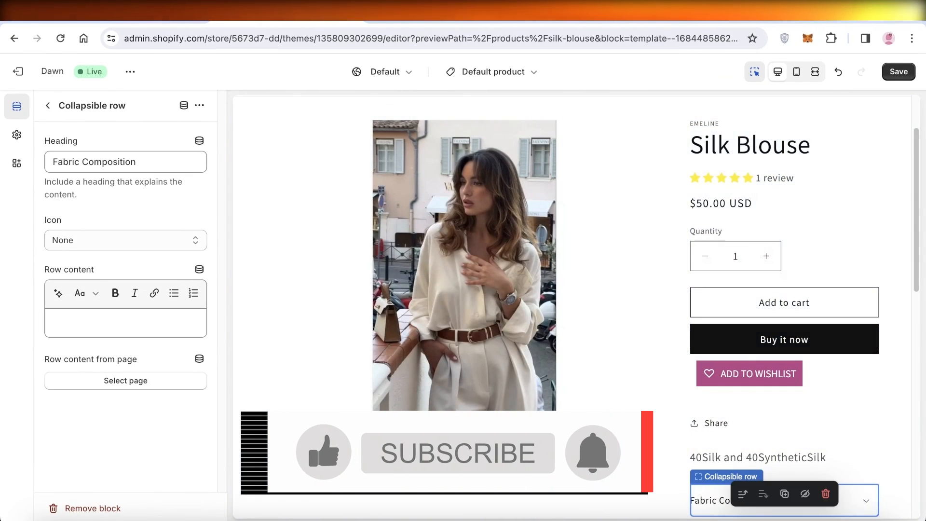